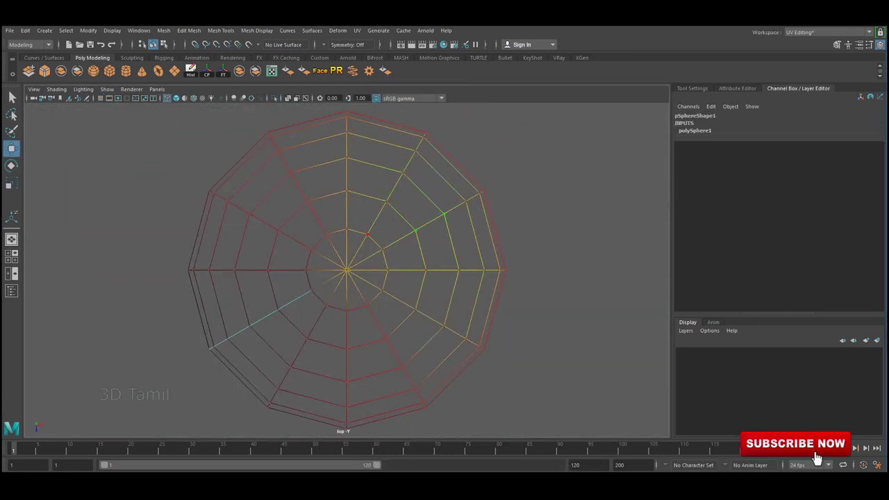
Open the sphere's top, chamfer its vertices at width 0.45, and scale it wider along X
click(346, 209)
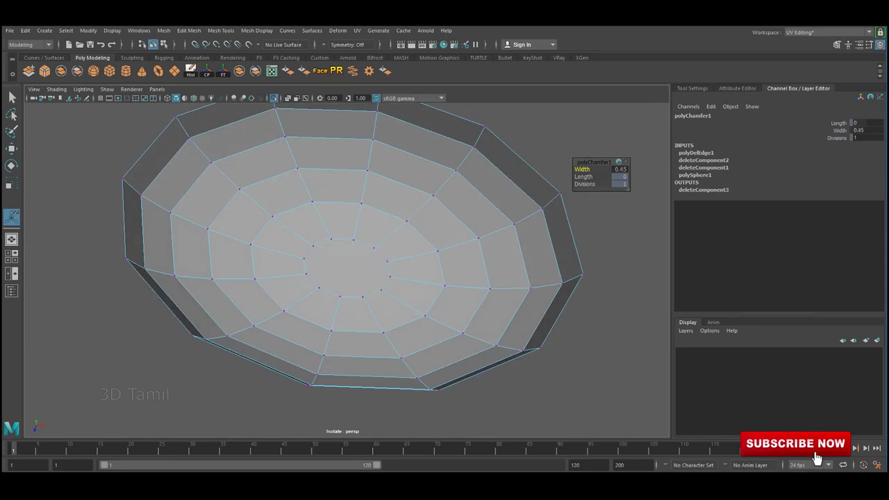
key(r)
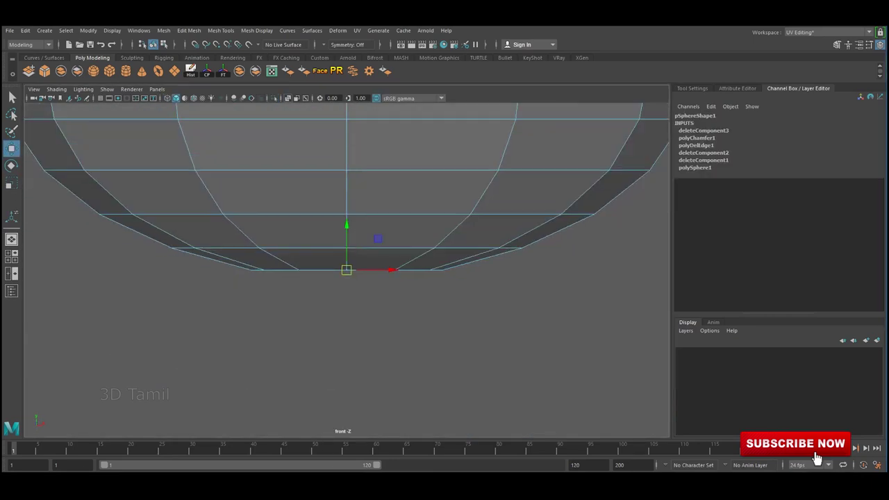
Extrude the bowl's bottom face twice, scaling and lowering it into a narrow neck
key(ctrl+e)
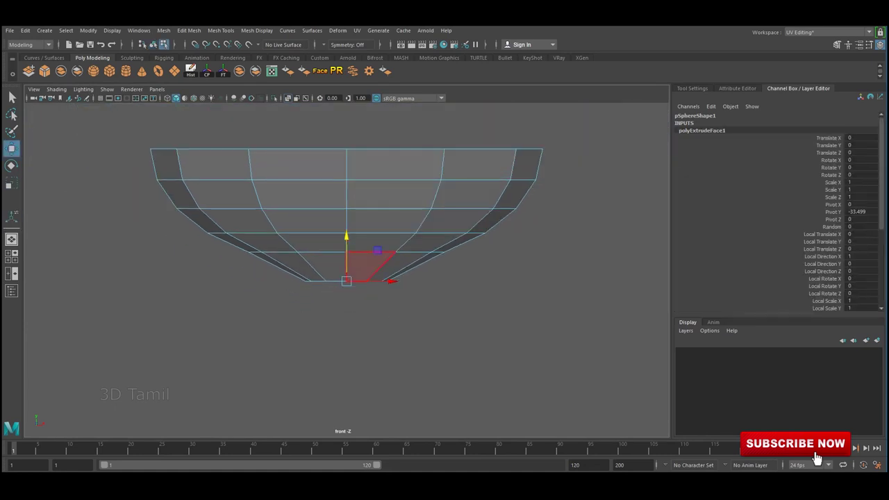
scroll(312, 334, up, 3)
key(r)
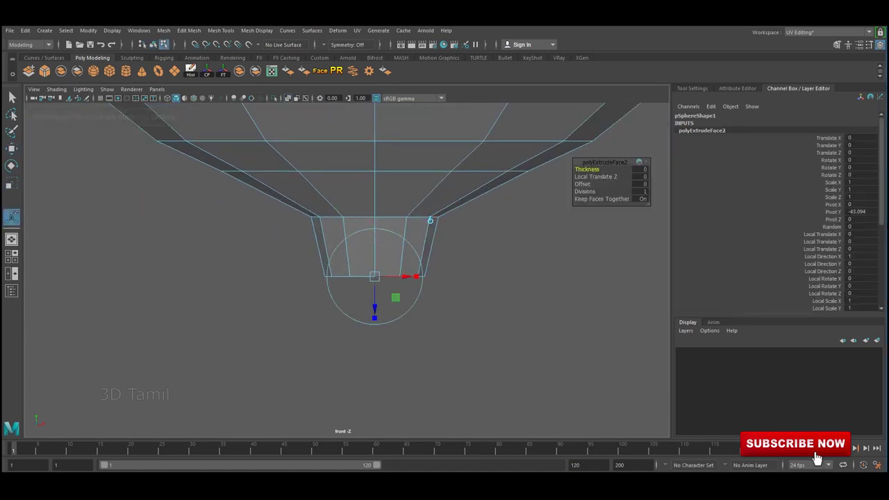
key(r)
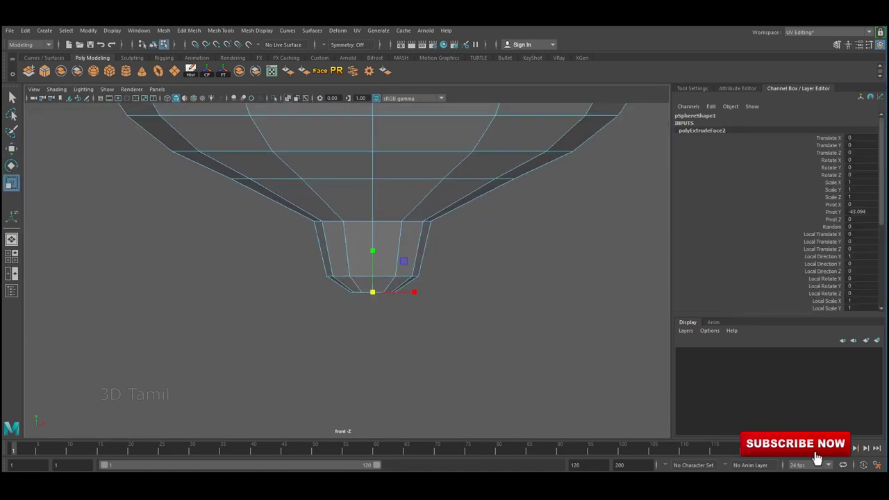
key(ctrl+e)
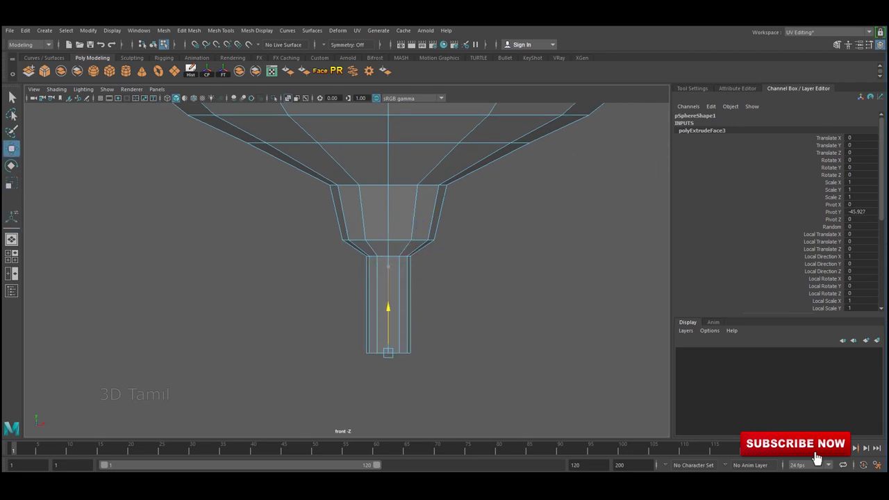
key(w)
scroll(389, 264, down, 1)
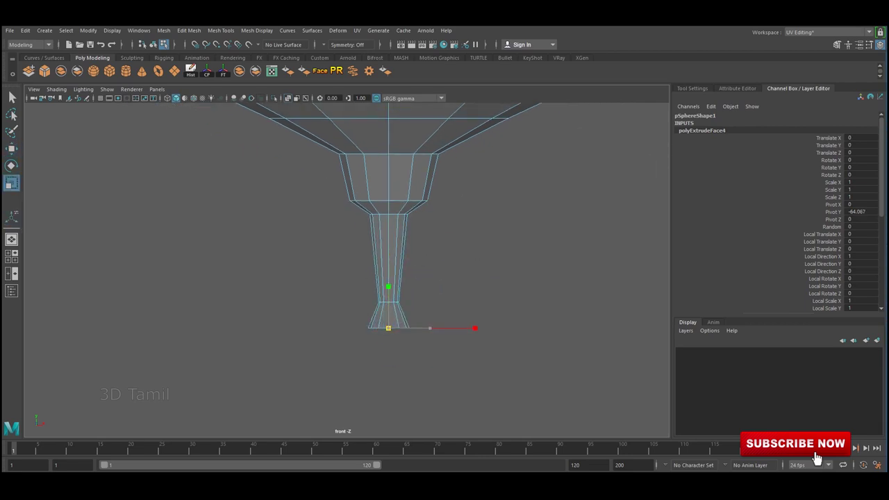
Keep extruding and moving the bottom face downward to form the tapered stem and flared base
key(ctrl+e)
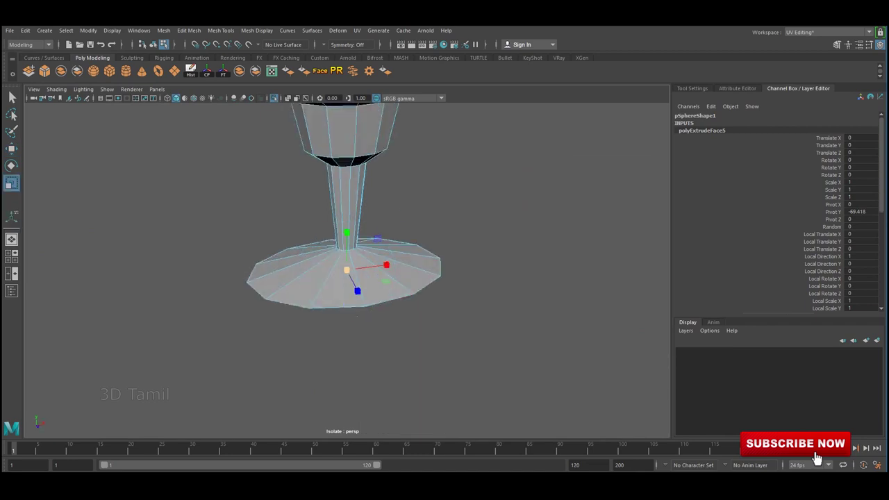
alt+drag(400, 292, 400, 267)
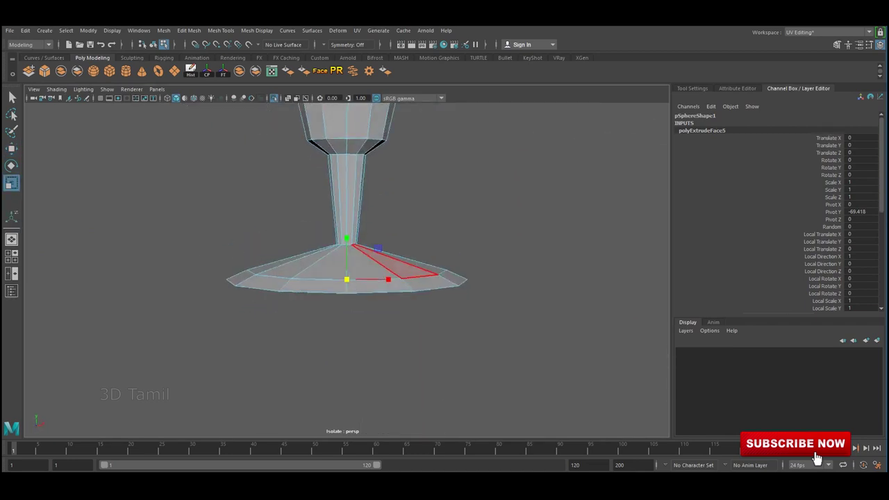
alt+drag(416, 312, 417, 277)
key(w)
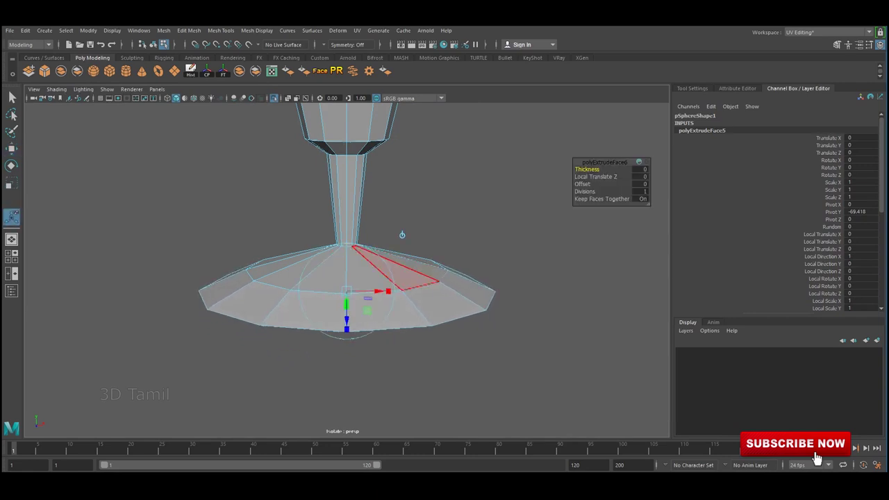
key(w)
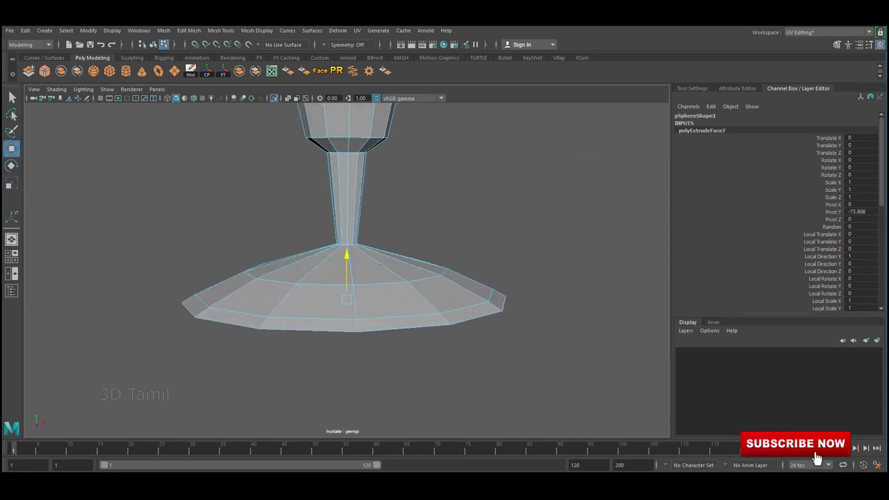
scroll(347, 278, down, 5)
key(F8)
Extrude the base faces and bevel the base edges at fraction 0.247 with 2 segments
scroll(347, 278, up, 10)
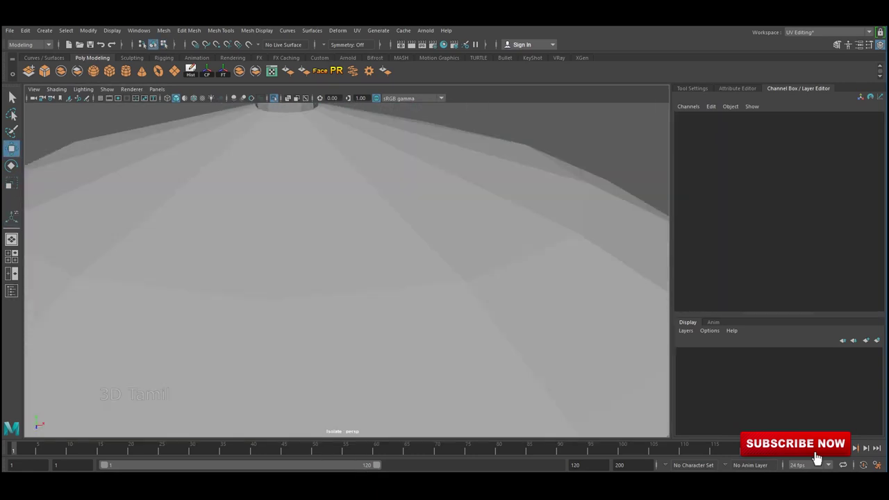
key(r)
key(ctrl+e)
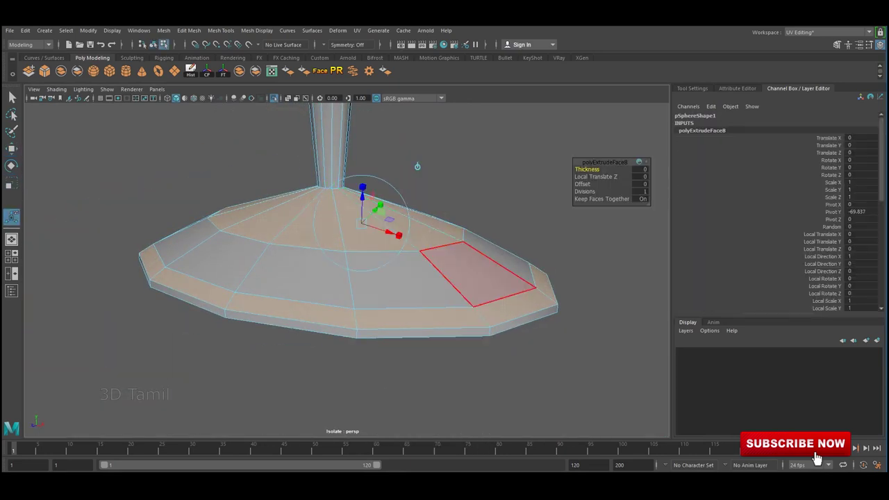
key(F10)
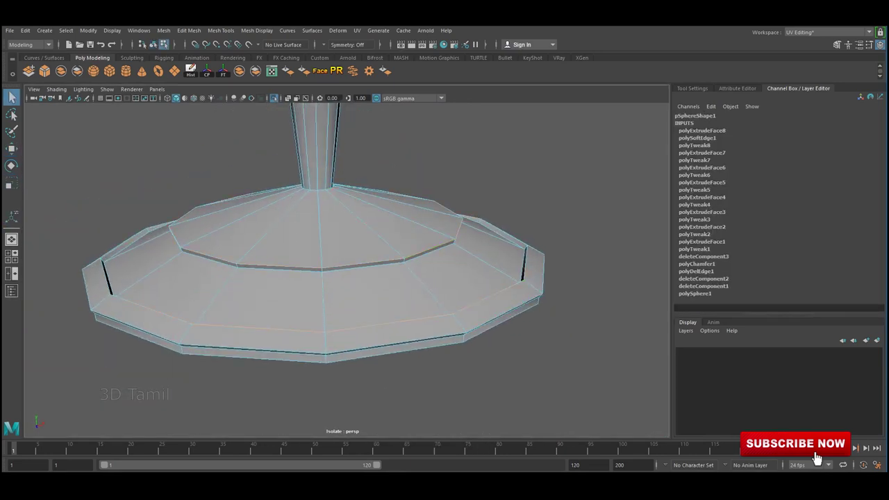
scroll(347, 264, up, 5)
key(ctrl+b)
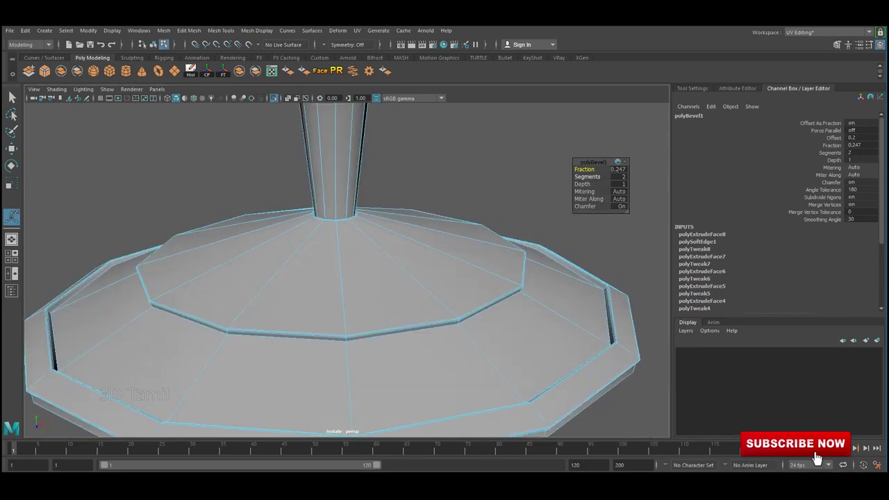
key(F8)
Insert two edge loops near the stem top and extrude the grown face ring into a collar
scroll(347, 264, down, 5)
scroll(347, 264, up, 3)
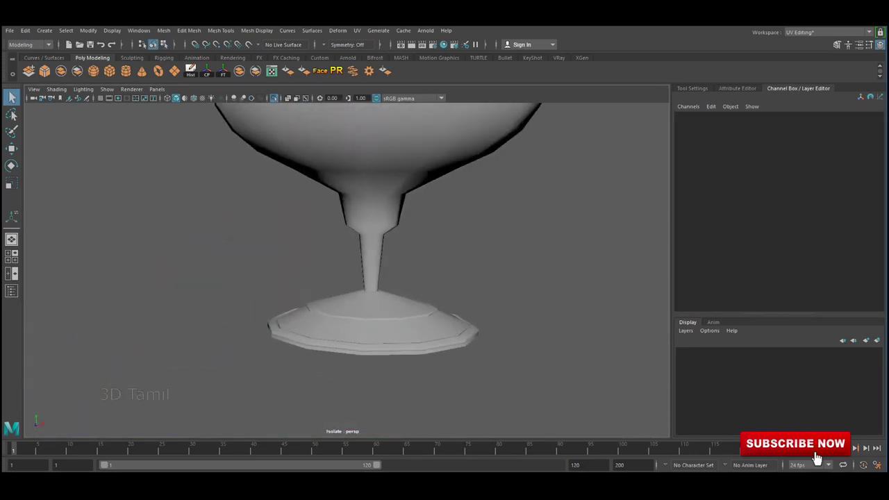
scroll(347, 264, up, 4)
click(375, 254)
click(375, 259)
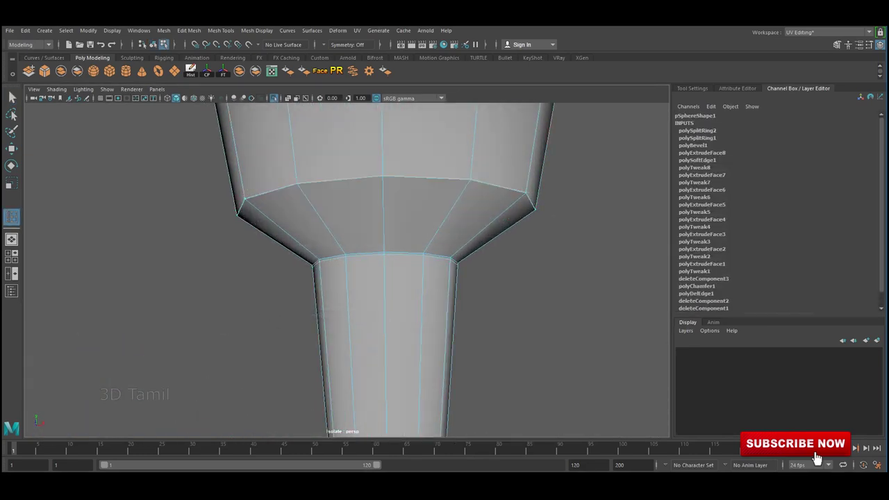
scroll(375, 264, down, 3)
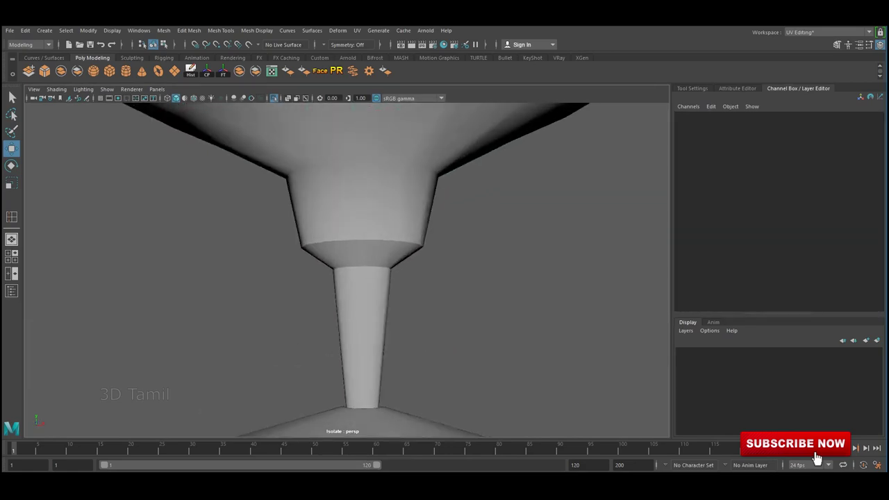
key(ctrl+e)
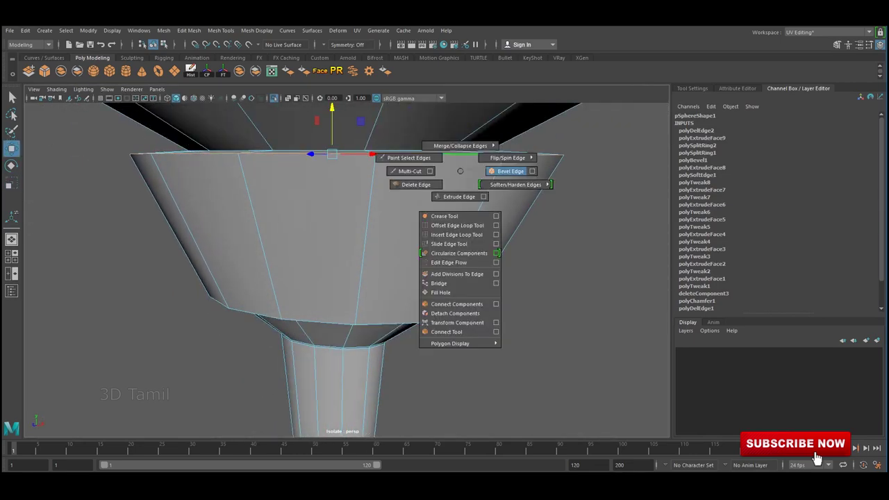
Bevel the bowl's rim edge, then extrude, move and rotate rim faces into a pointed spout
shift+right_drag(456, 170, 512, 170)
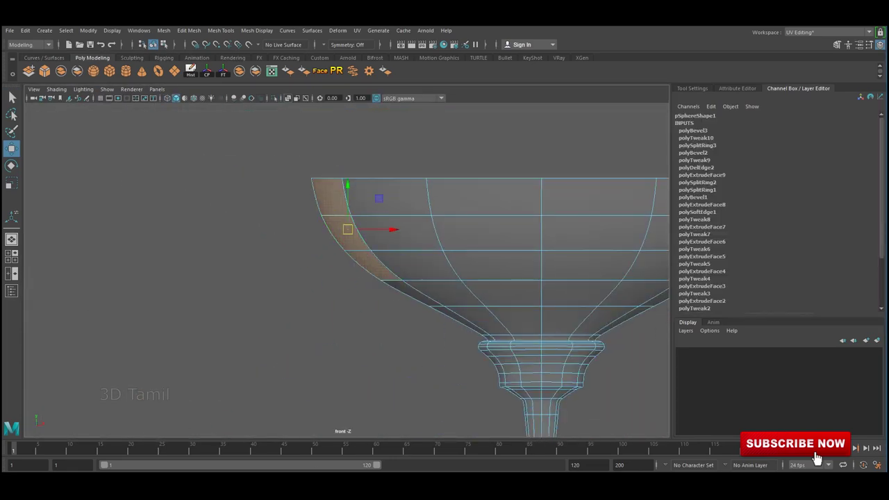
key(ctrl+e)
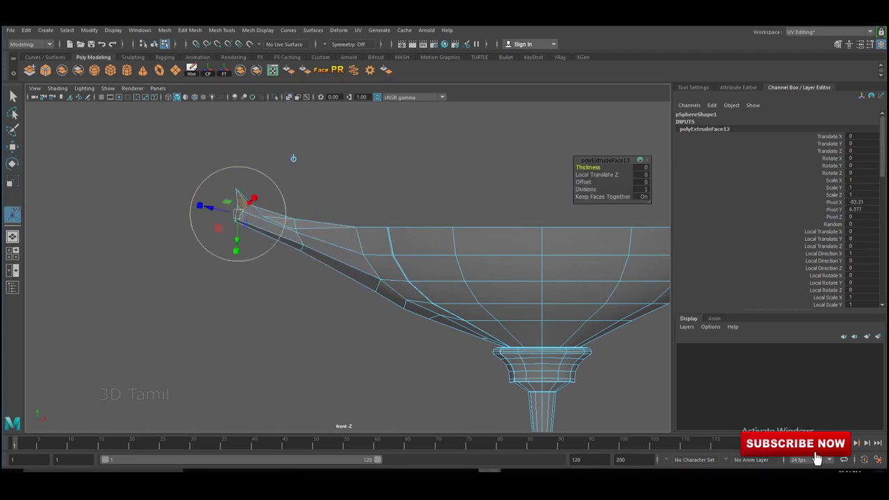
Move the spout-tip vertices in the front view to make a narrow, upturned tip
key(space)
alt+drag(417, 277, 348, 277)
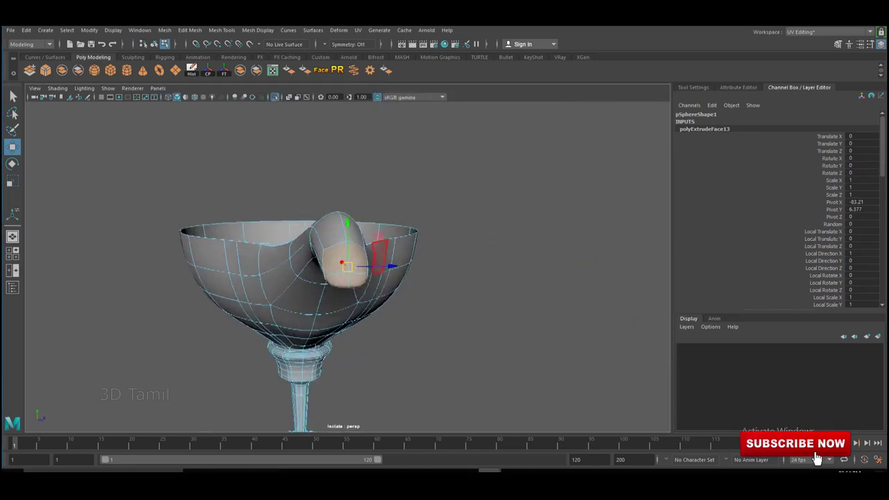
alt+drag(417, 278, 313, 264)
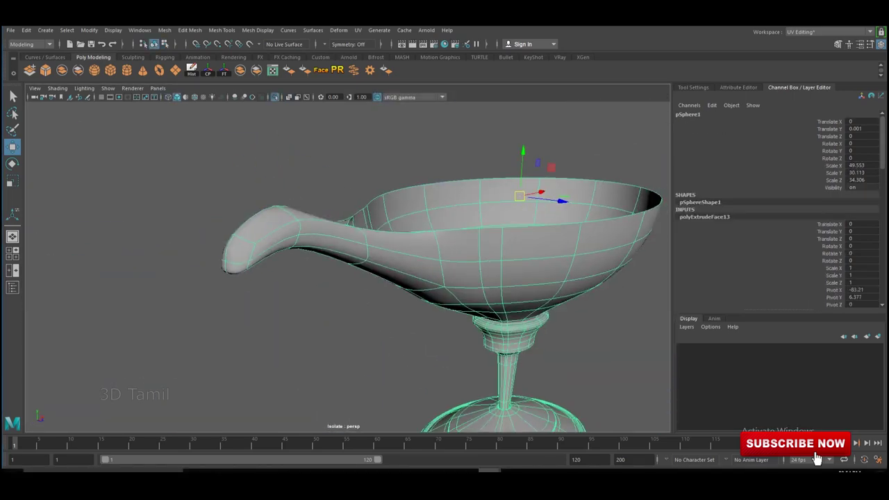
key(space)
key(space)
key(ctrl+e)
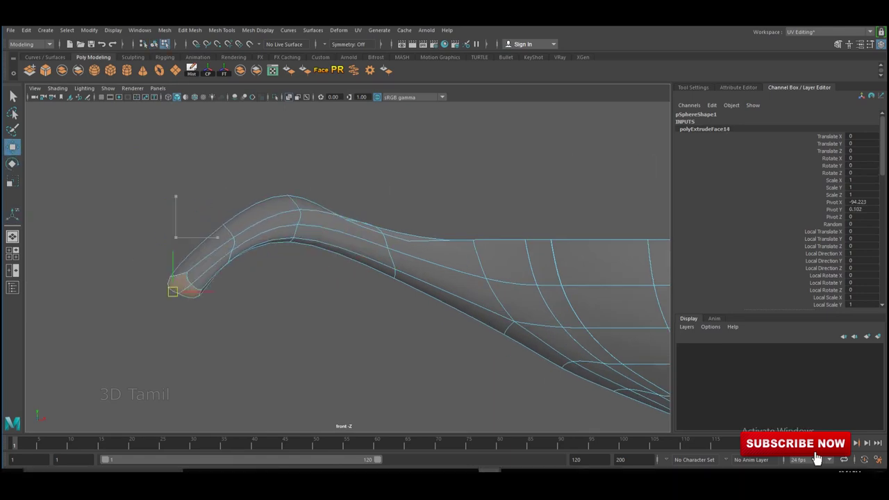
key(1)
alt+drag(347, 264, 319, 250)
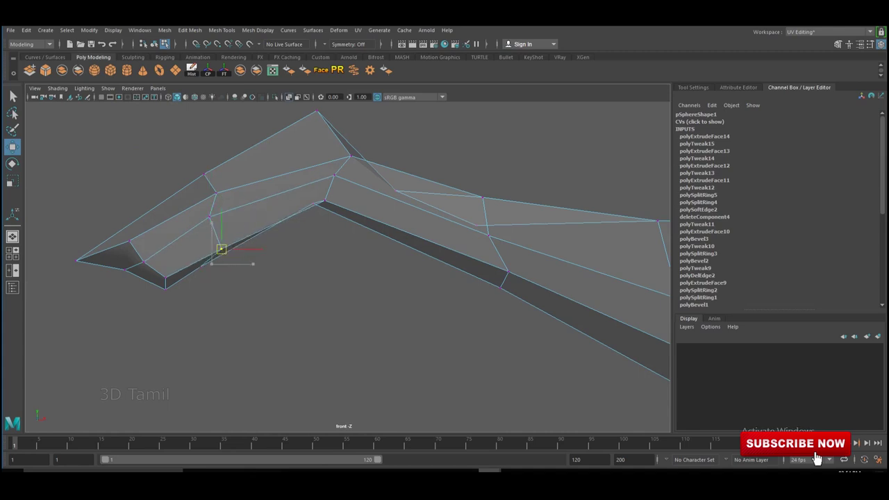
scroll(348, 263, up, 1)
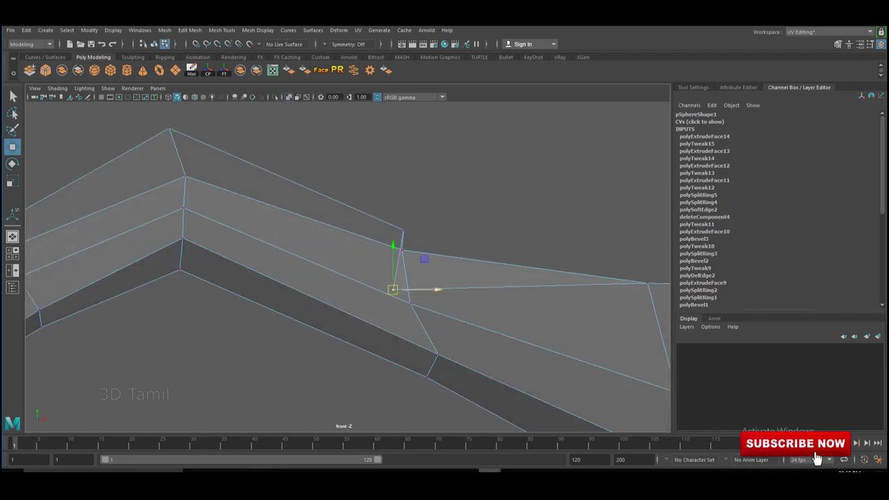
key(space)
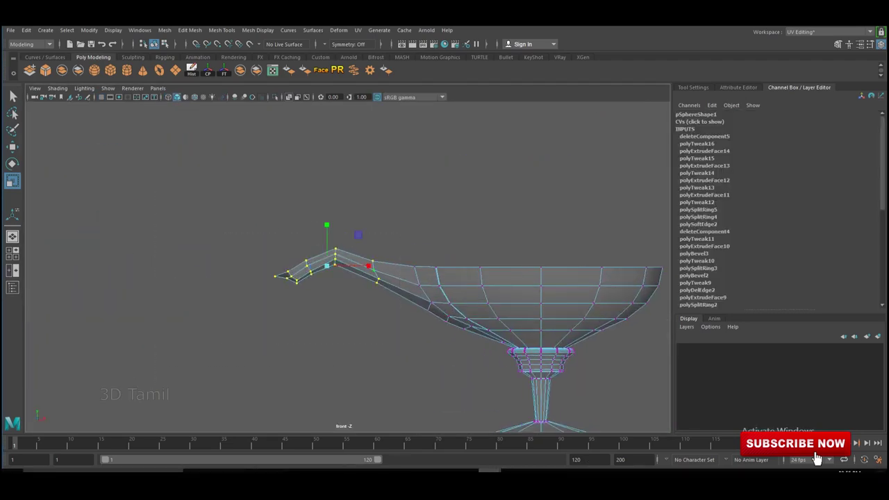
Cut a connecting edge across the spout tip to tighten its point and blend it into the rim
scroll(311, 265, up, 2)
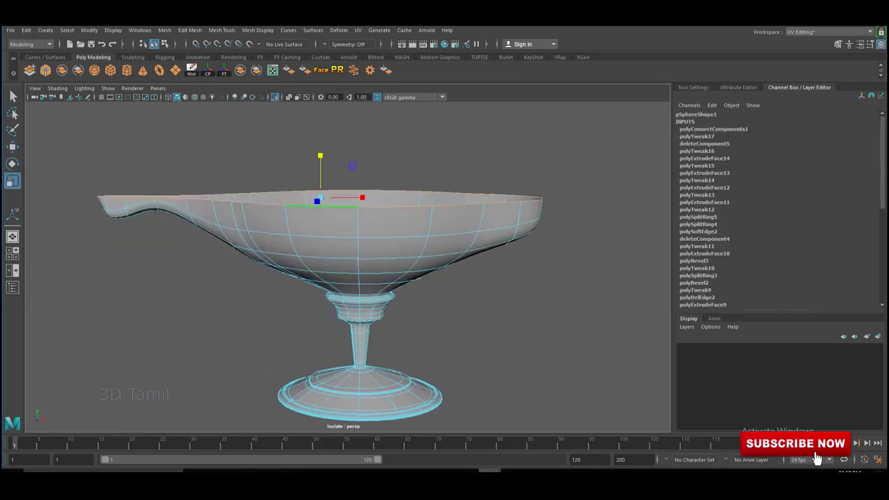
Extrude the bowl's rim faces with thickness 1.3 to form a raised, rounded lip
key(space)
key(space)
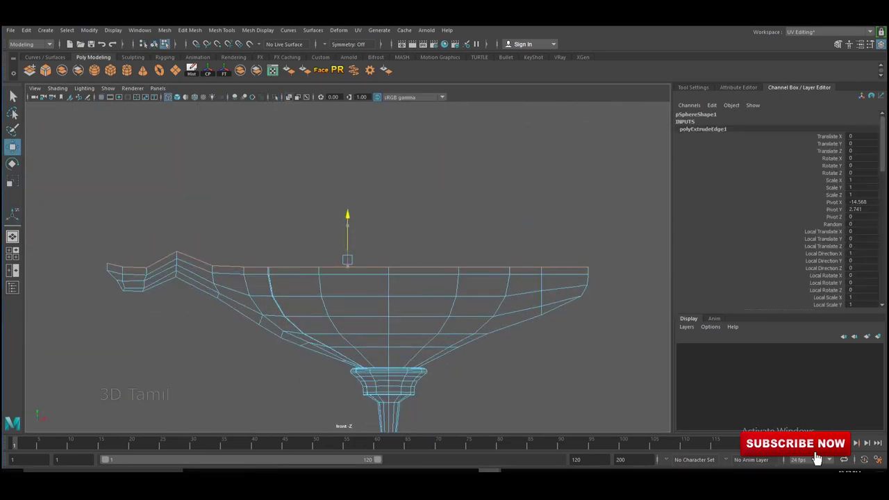
key(space)
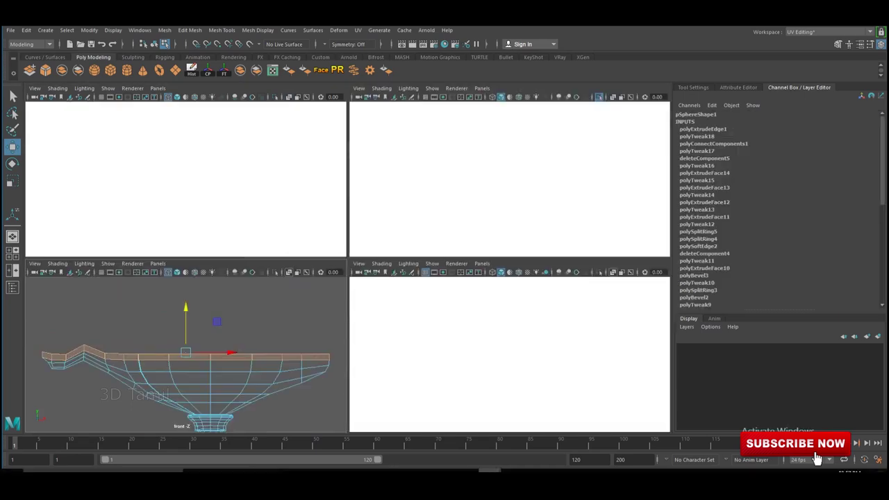
key(space)
key(ctrl+1)
alt+drag(347, 277, 361, 229)
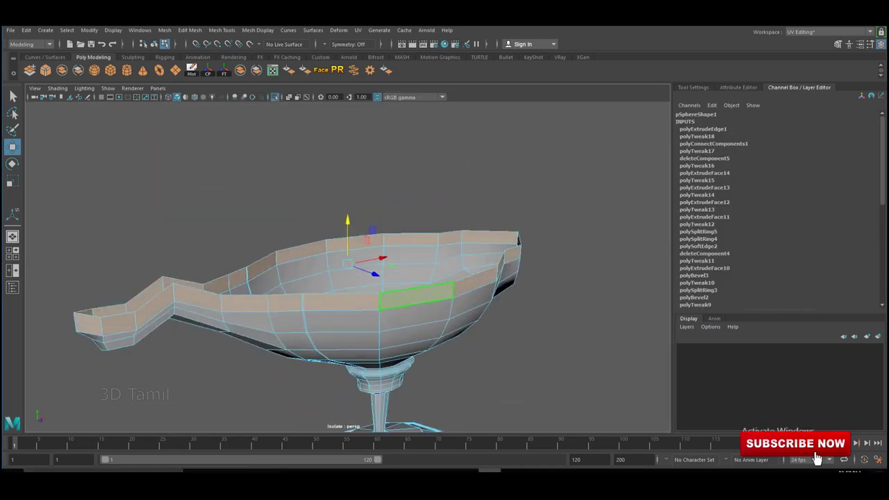
key(ctrl+e)
alt+drag(479, 209, 408, 272)
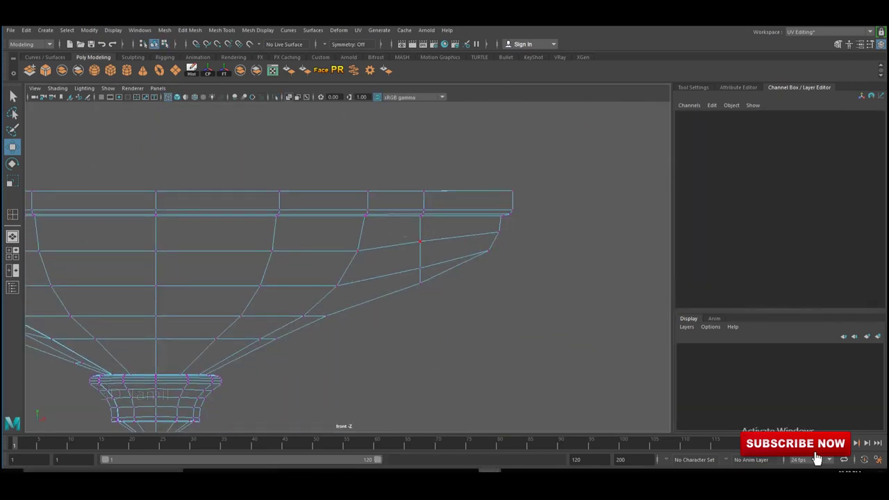
drag(407, 266, 444, 332)
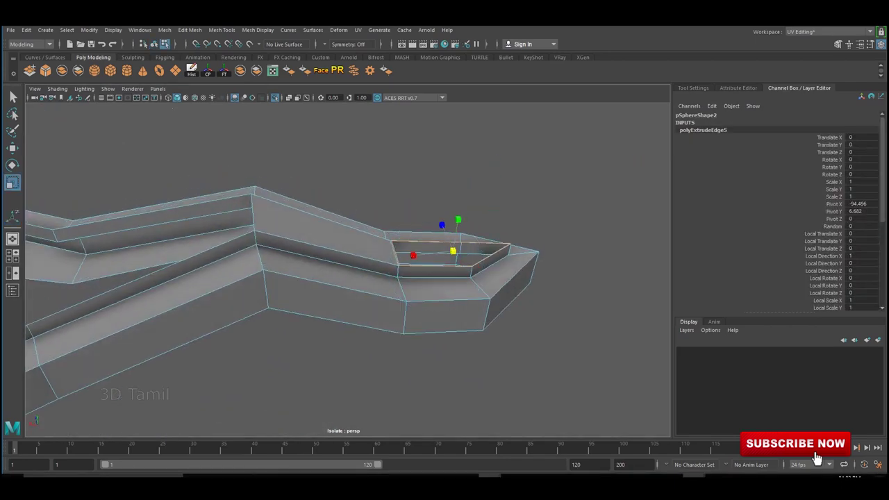
Extrude, bridge and fill the pSphere2 band's open edges into a closed lid ring
key(w)
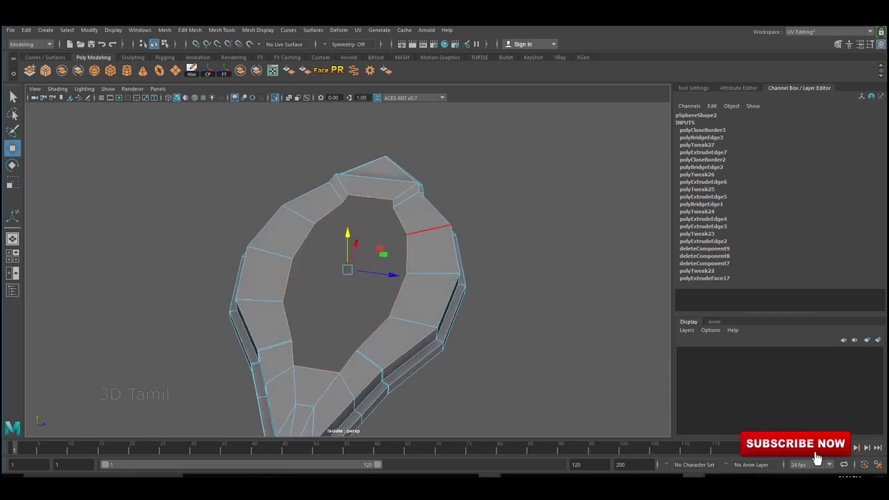
Extrude the lid's inner edge loop upward twice, scaling it into a stepped collar, and preview smoothing
key(r)
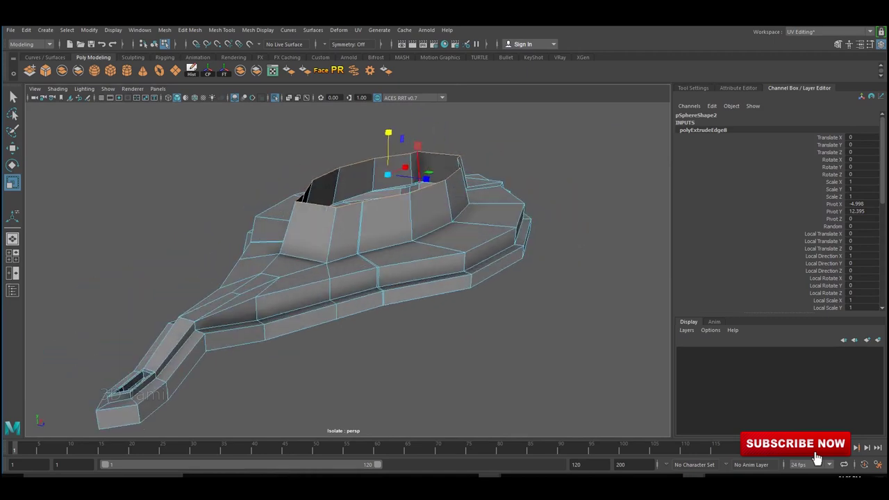
key(ctrl+e)
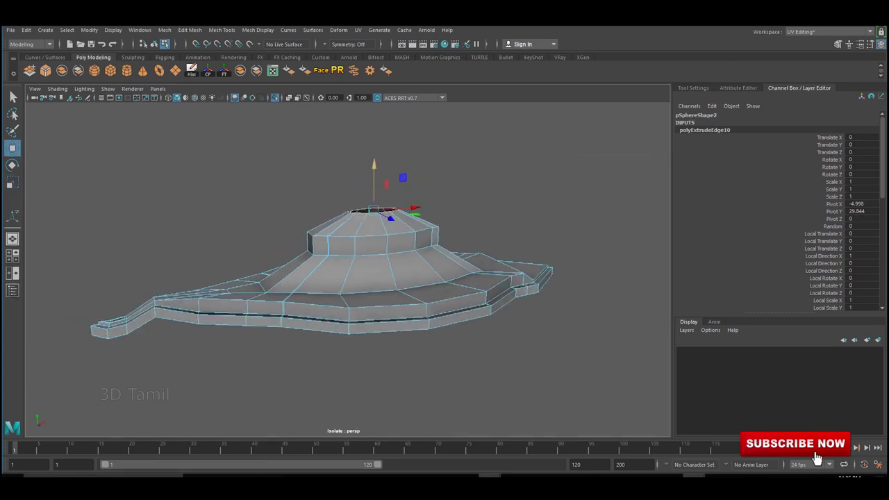
key(3)
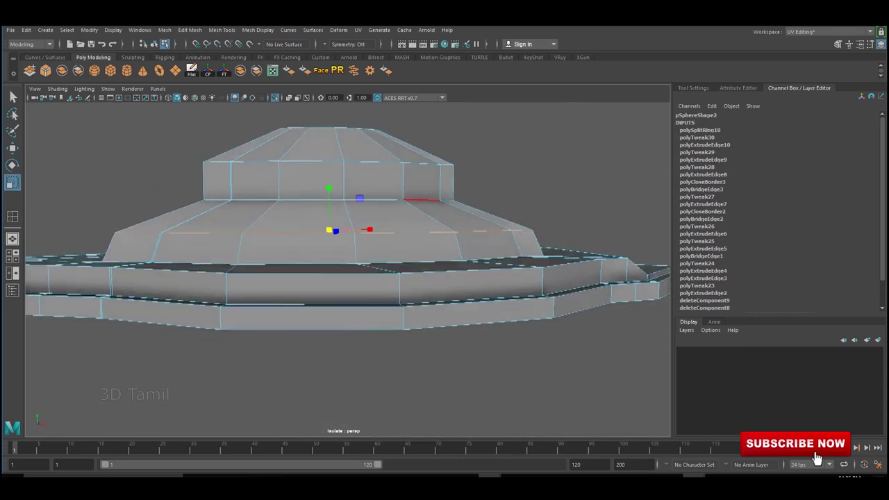
Bevel and scale the lid collar edges, soften them, and smooth the open-topped domed cap
key(ctrl+b)
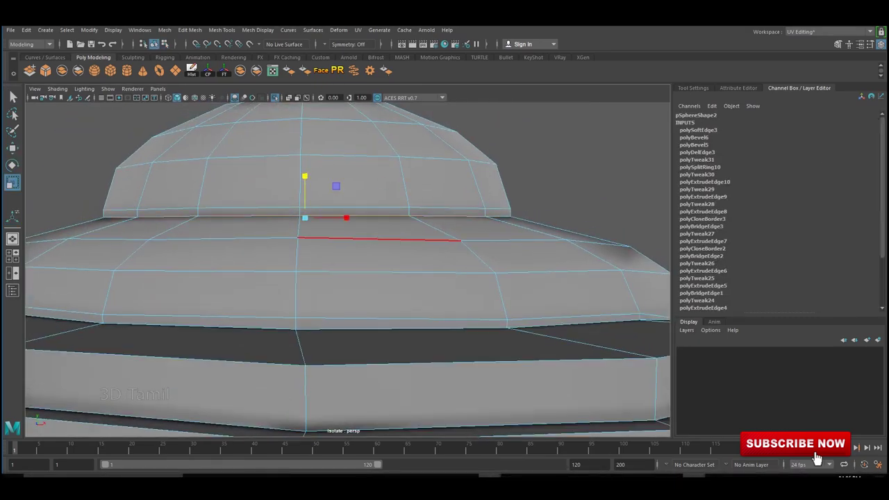
key(r)
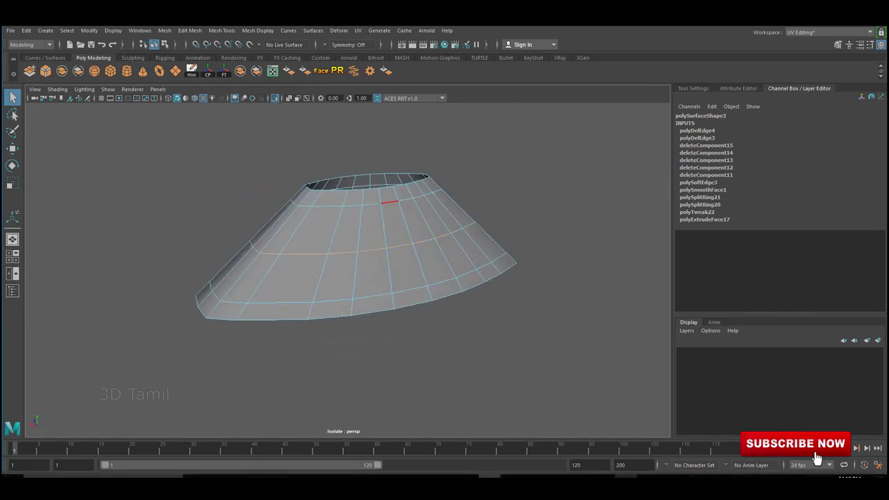
Delete the cone's horizontal edge loops and bevel the edges between the ribs into rounded flutes
key(ctrl+Delete)
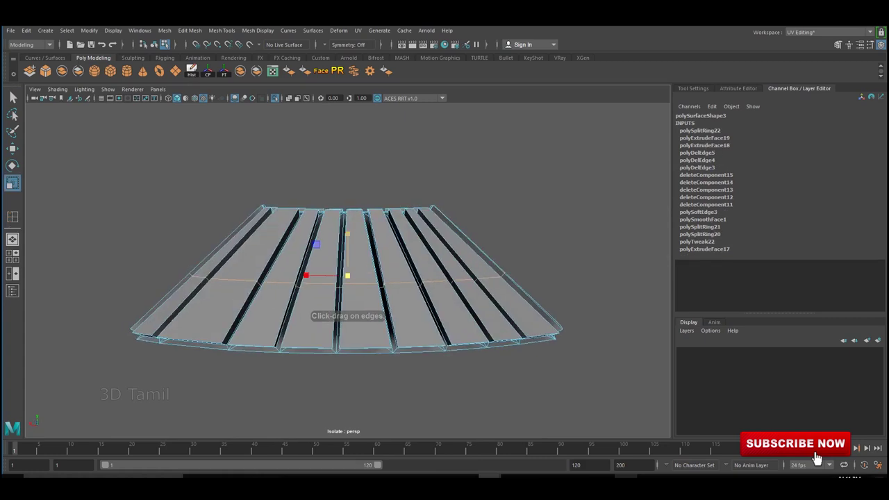
key(w)
shift+right_drag(438, 242, 486, 241)
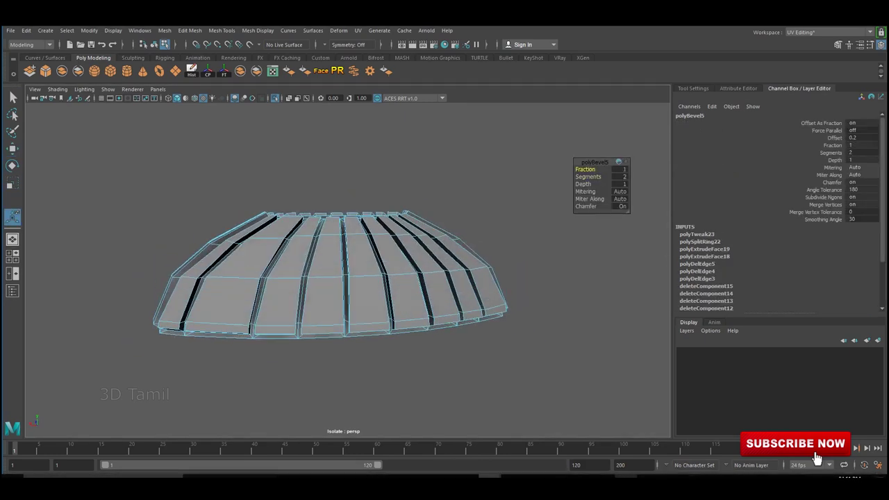
key(F8)
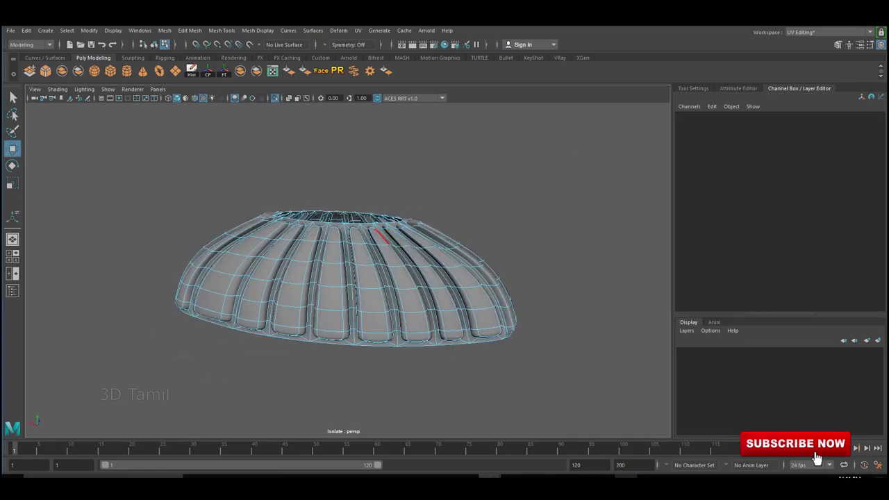
alt+drag(347, 264, 389, 236)
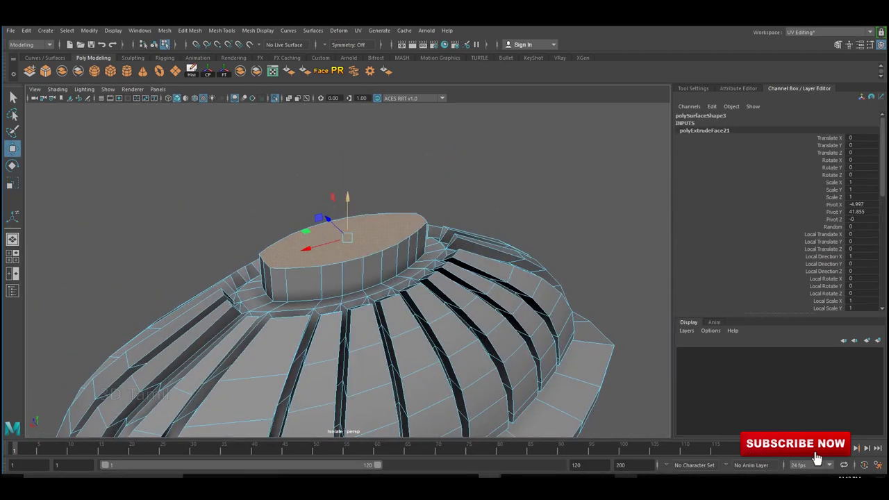
Extrude the lid's top face upward twice to build the knob
key(ctrl+e)
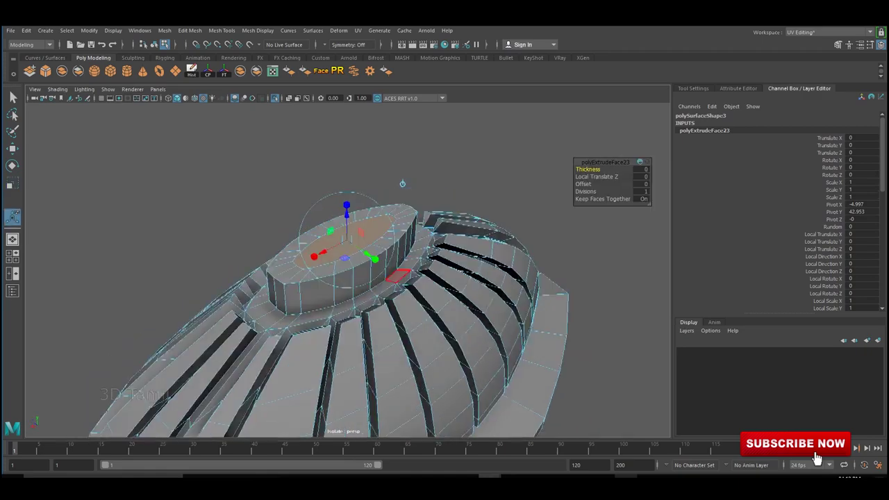
key(w)
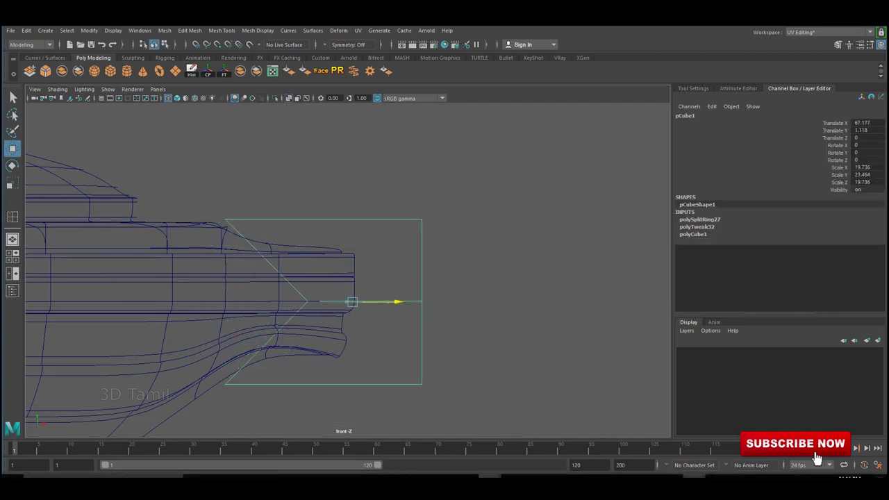
Insert extra edge loops across pCube1 with the Insert Edge Loop tool
key(space)
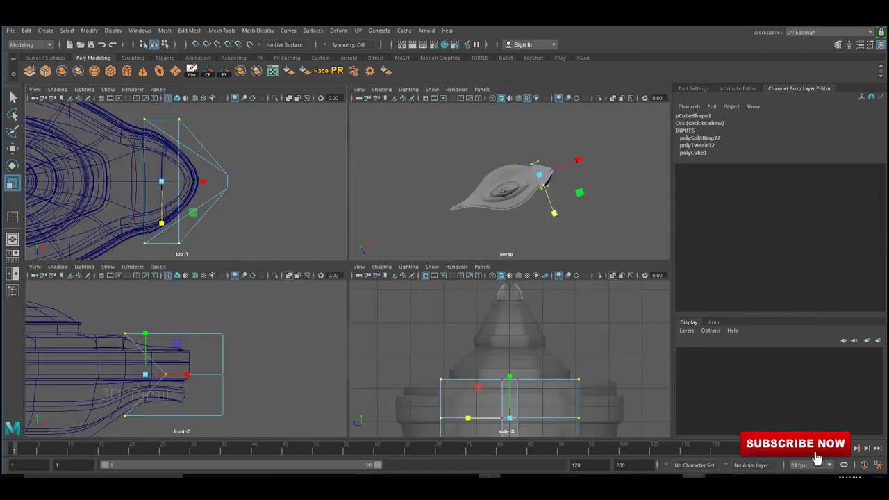
key(space)
key(space)
shift+right_drag(348, 212, 317, 228)
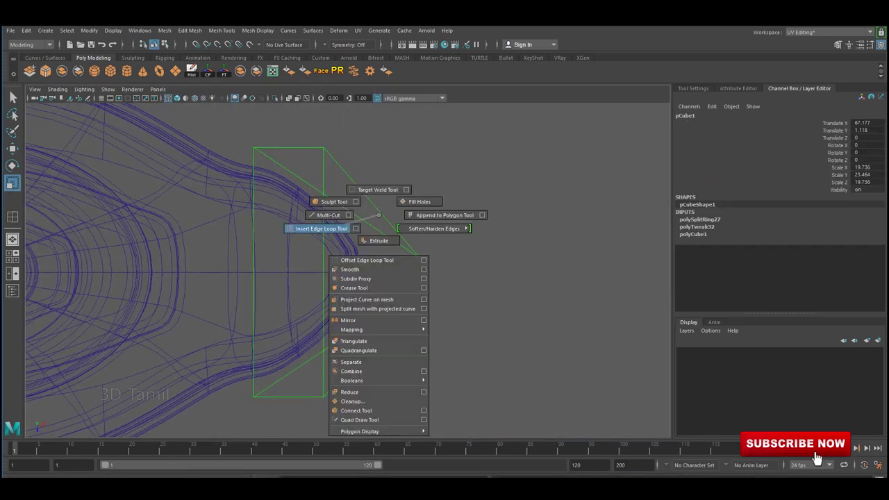
click(323, 268)
drag(239, 237, 360, 308)
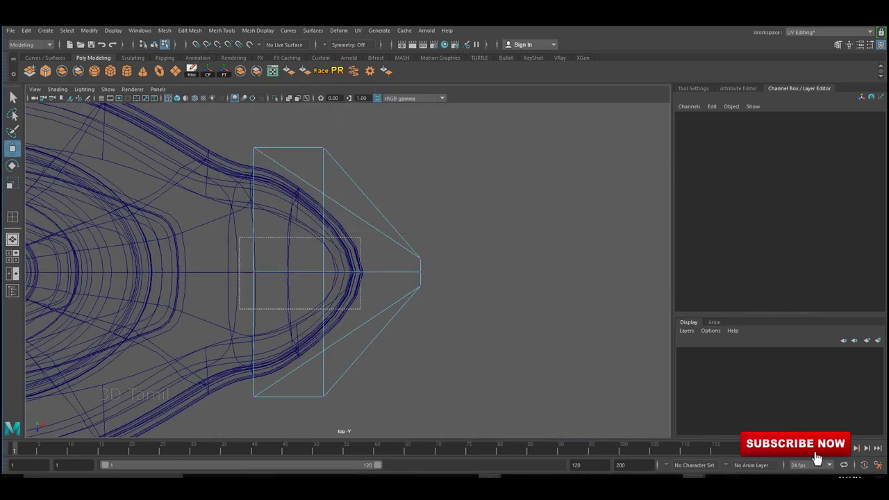
Move pCube1's vertices in the front and perspective views to flare the block
key(space)
key(space)
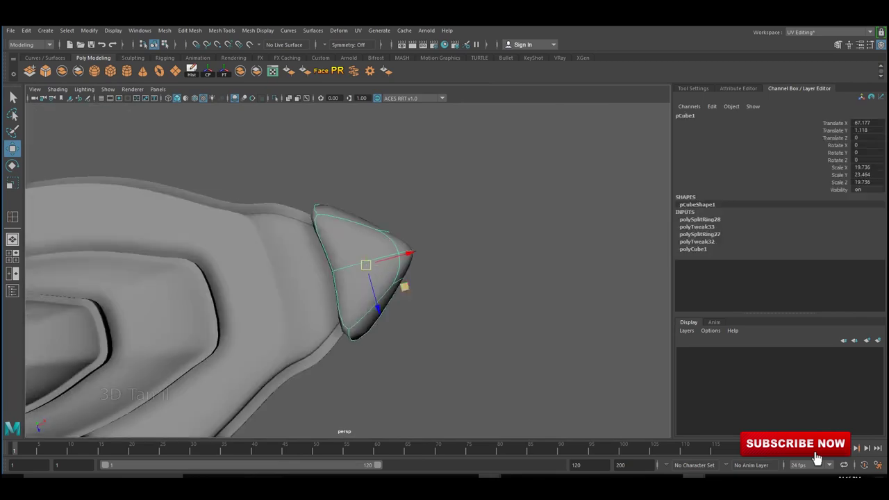
key(space)
key(space)
right_drag(486, 229, 446, 203)
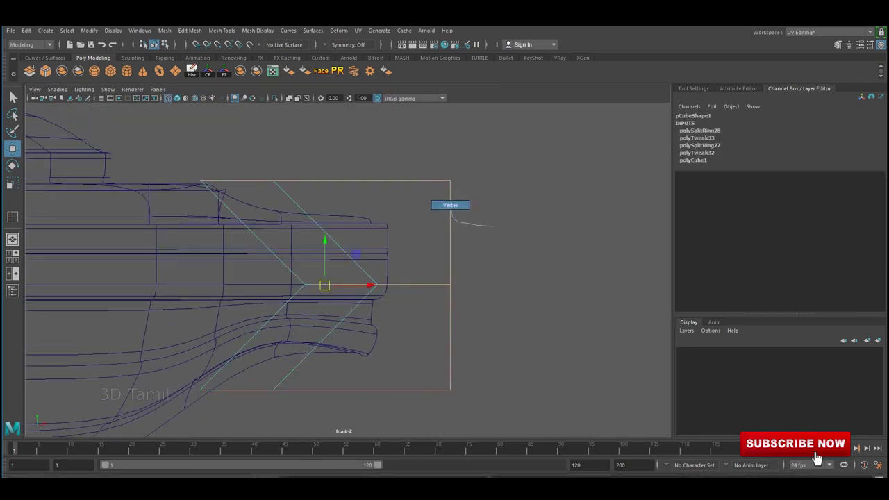
key(space)
key(space)
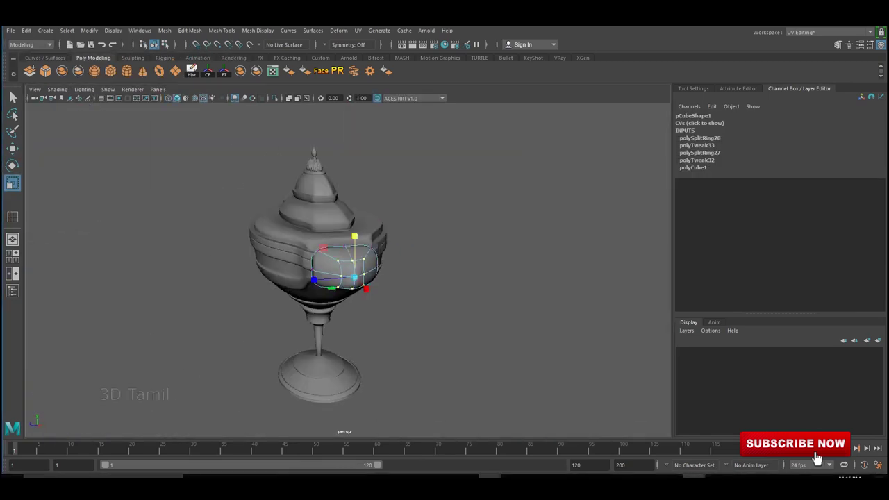
key(f)
right_drag(341, 174, 417, 144)
scroll(347, 243, up, 3)
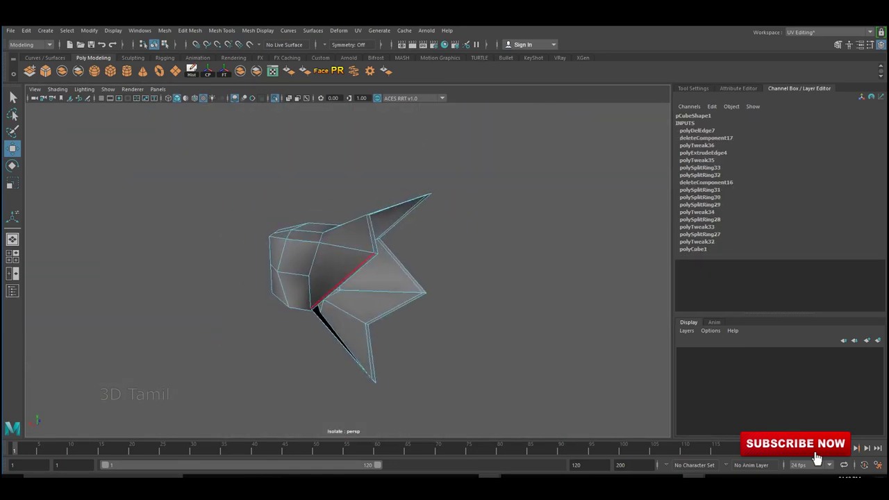
Extrude pCube1's border edges twice, moving and scaling them outward into rims in the front view
key(ctrl+e)
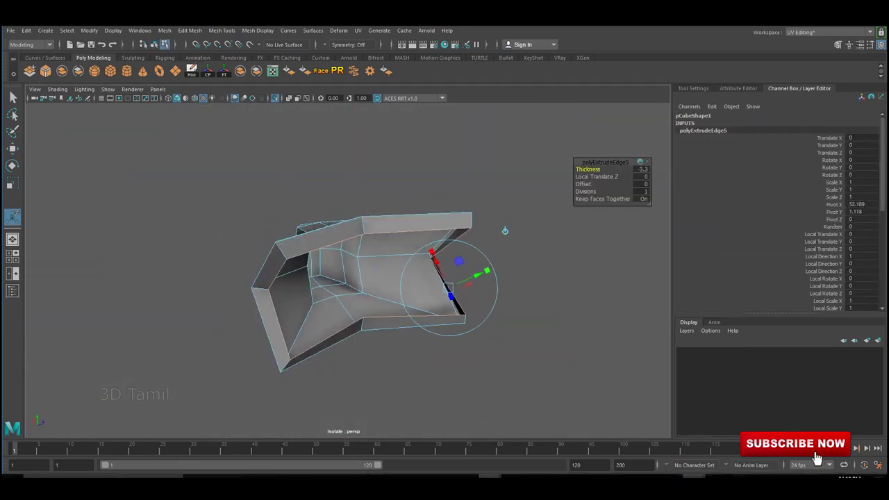
key(w)
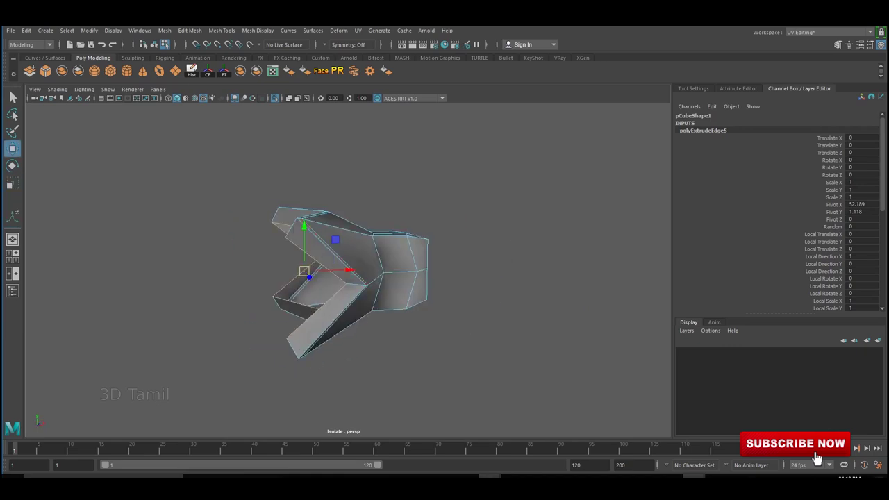
key(4)
key(r)
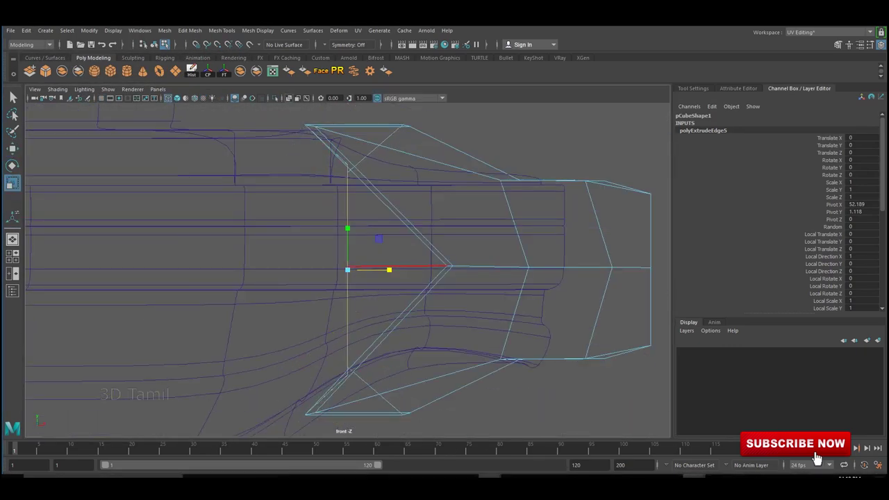
key(ctrl+e)
key(space)
key(space)
key(5)
key(ctrl+1)
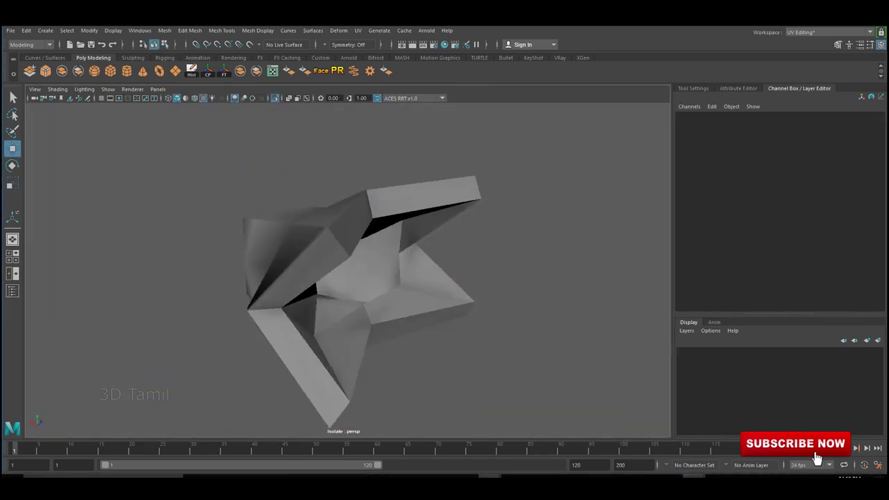
Toggle between smooth preview and the low-poly cage to check the flared piece's shape
key(3)
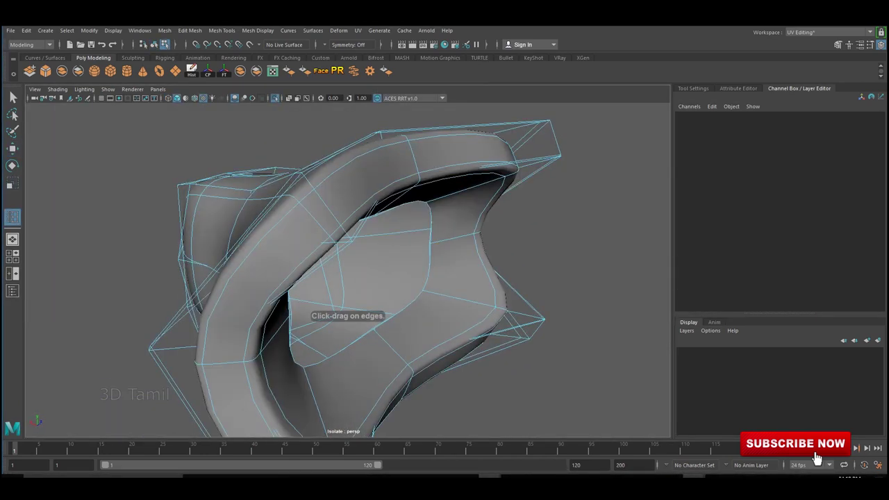
key(1)
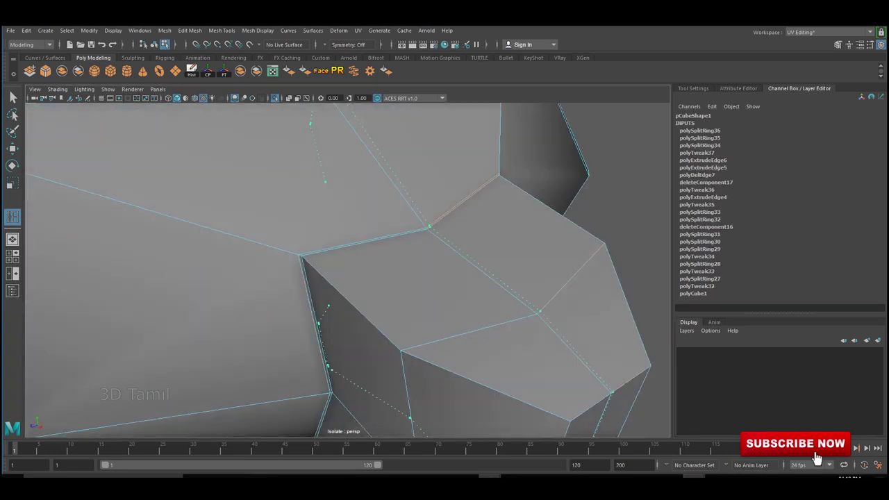
key(3)
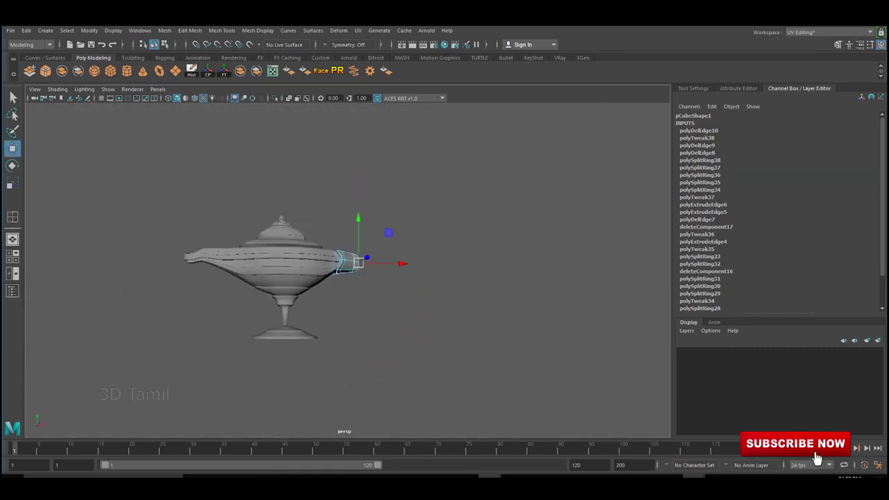
Tilt the piece's end face slightly upward in the front view
key(space)
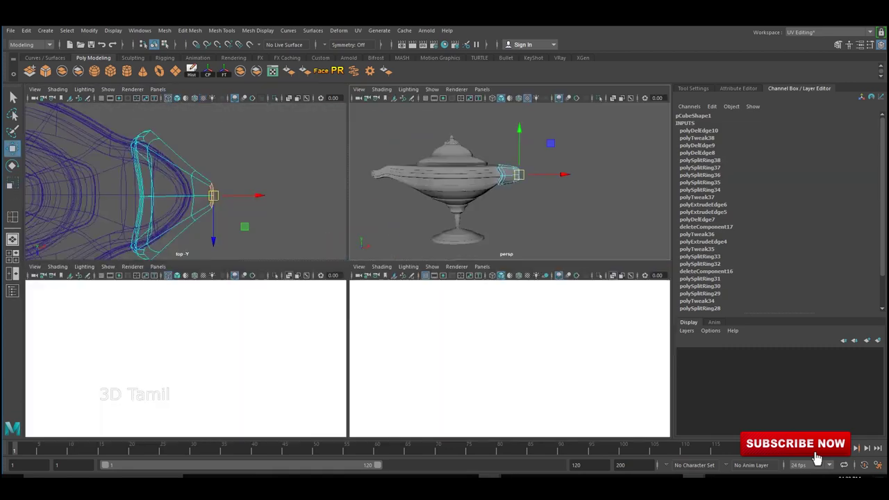
key(space)
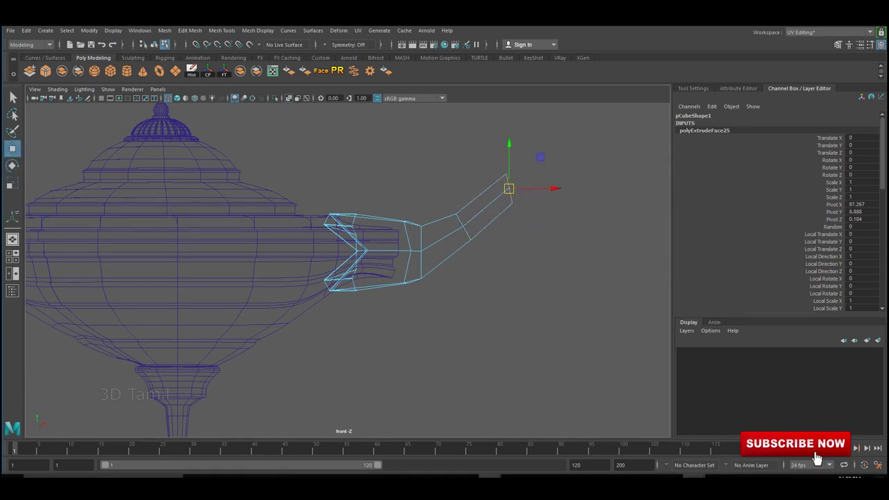
drag(620, 220, 618, 206)
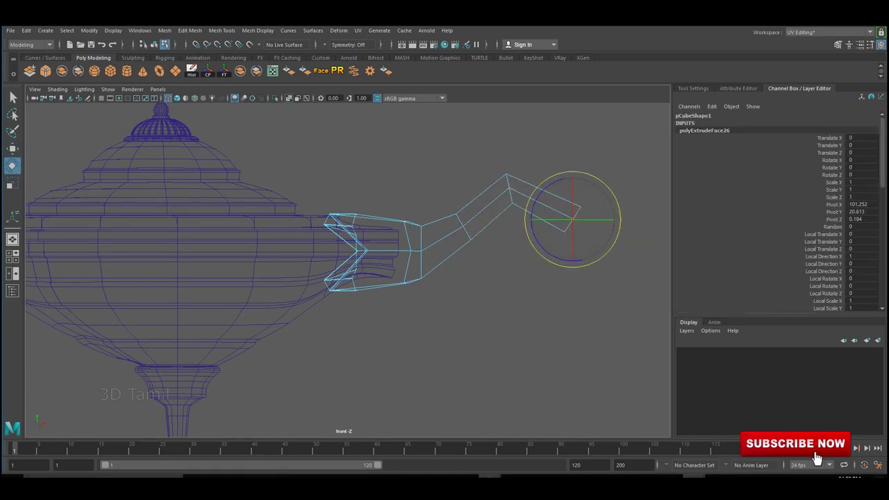
scroll(347, 264, down, 2)
scroll(347, 264, down, 2)
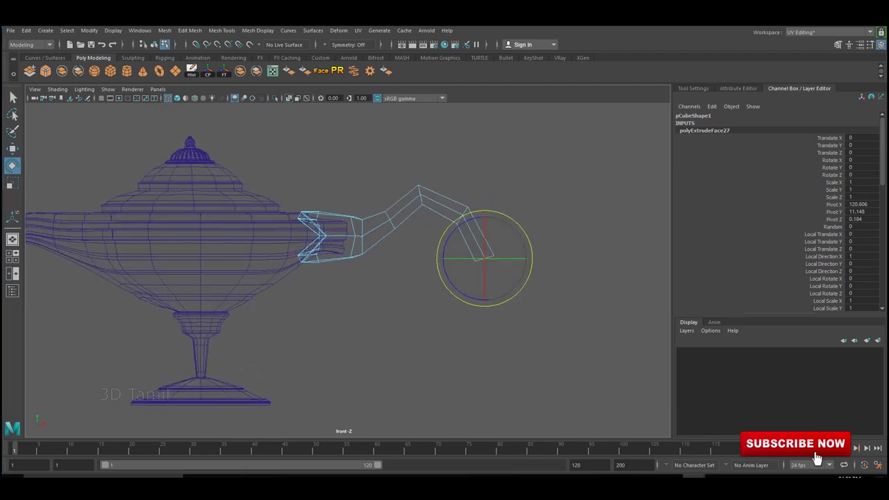
scroll(347, 263, down, 2)
Extrude three handle segments from the end face, rotating them to start the curl
key(ctrl+e)
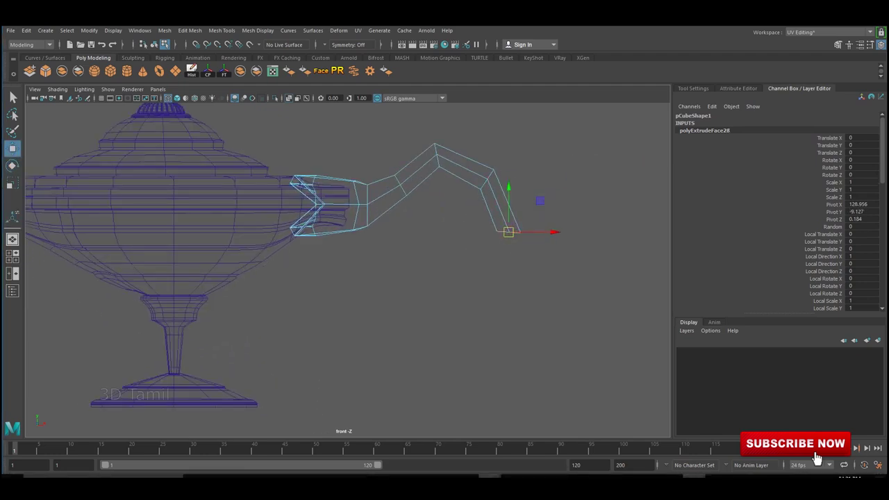
key(ctrl+e)
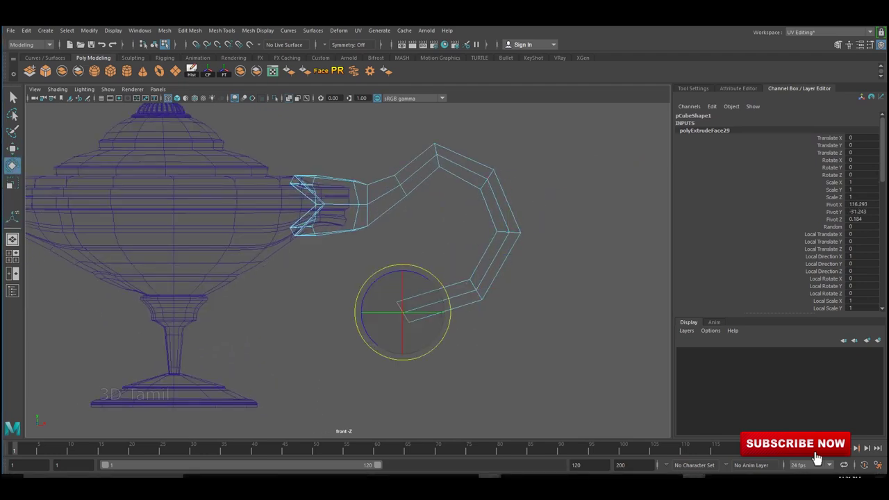
key(ctrl+e)
key(w)
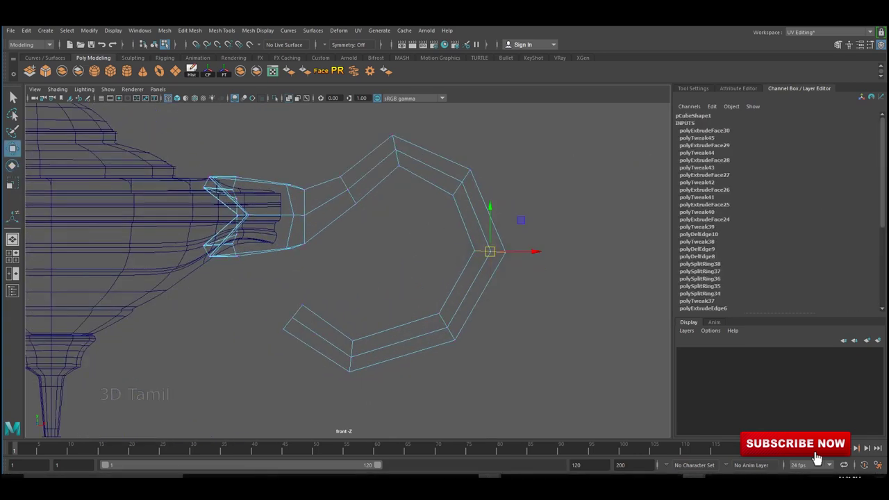
key(e)
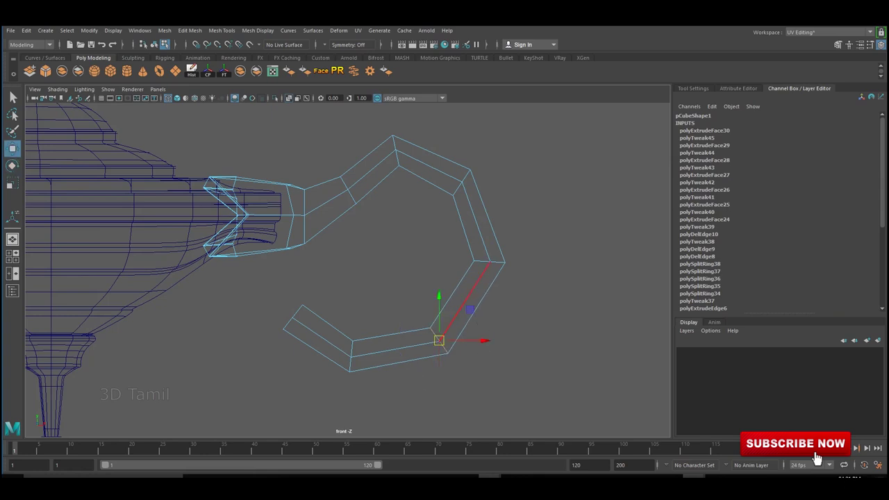
key(e)
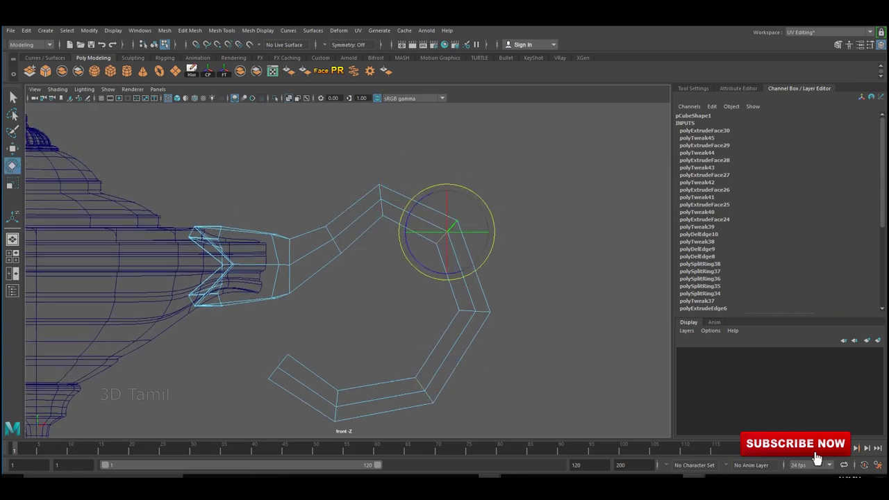
Pull a corner vertex down and right to round the curl, then preview it smoothed
click(473, 329)
key(w)
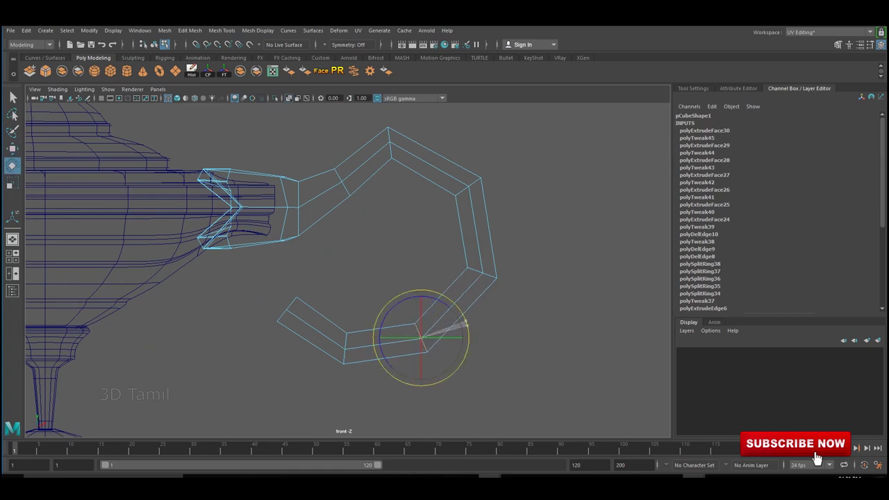
drag(494, 276, 500, 287)
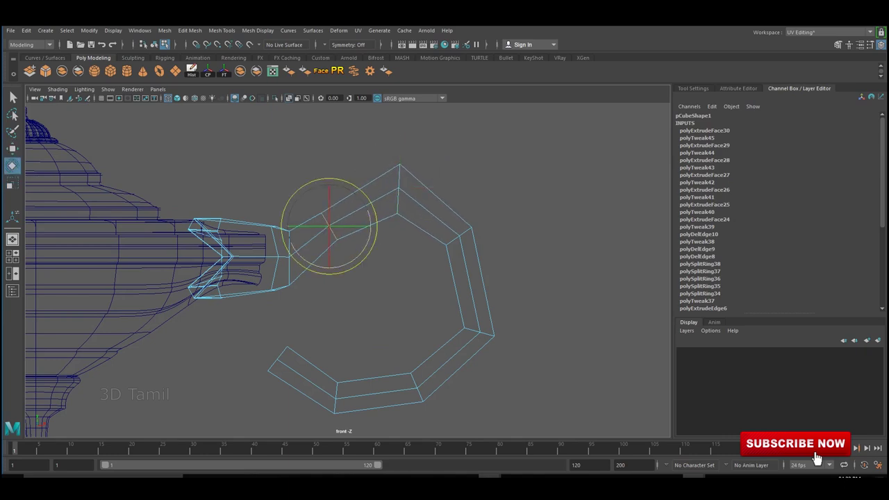
key(3)
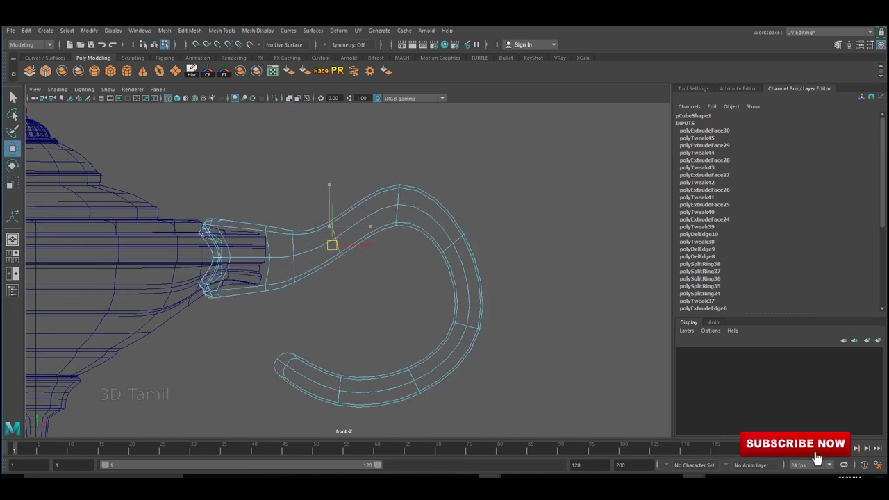
key(e)
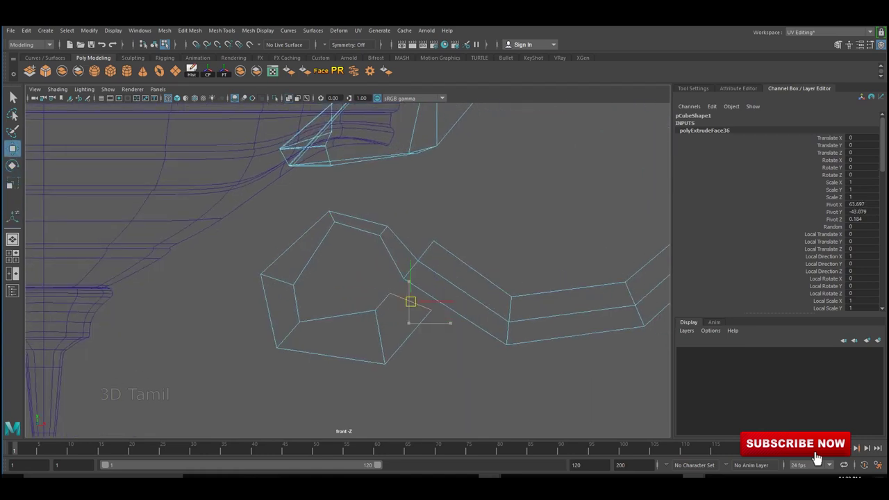
Cut an edge loop across the handle's scroll end with Multi-Cut
key(F8)
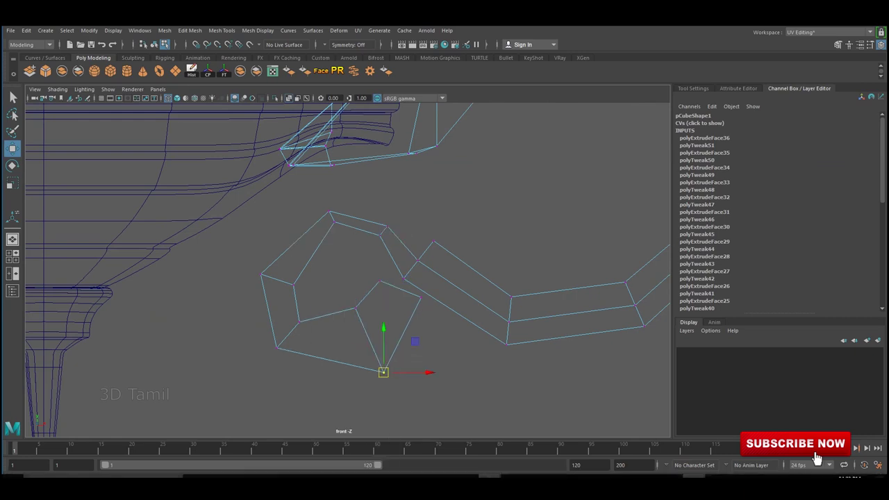
key(3)
key(1)
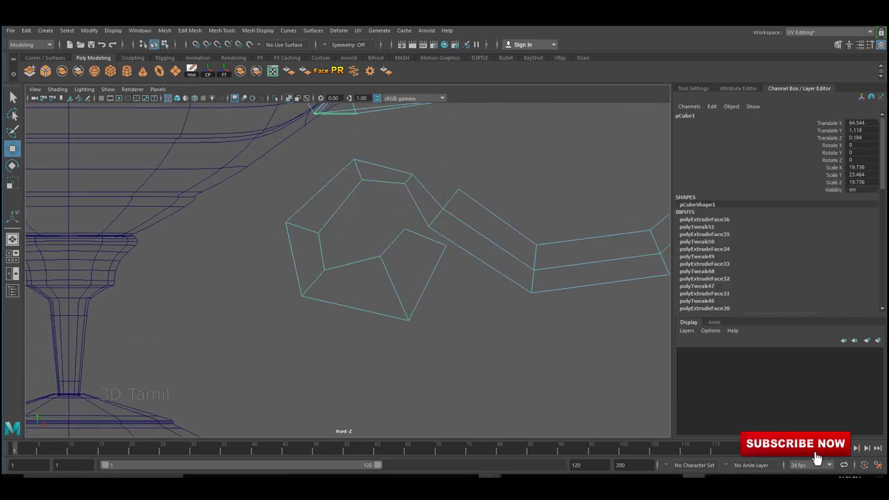
ctrl+click(352, 285)
key(w)
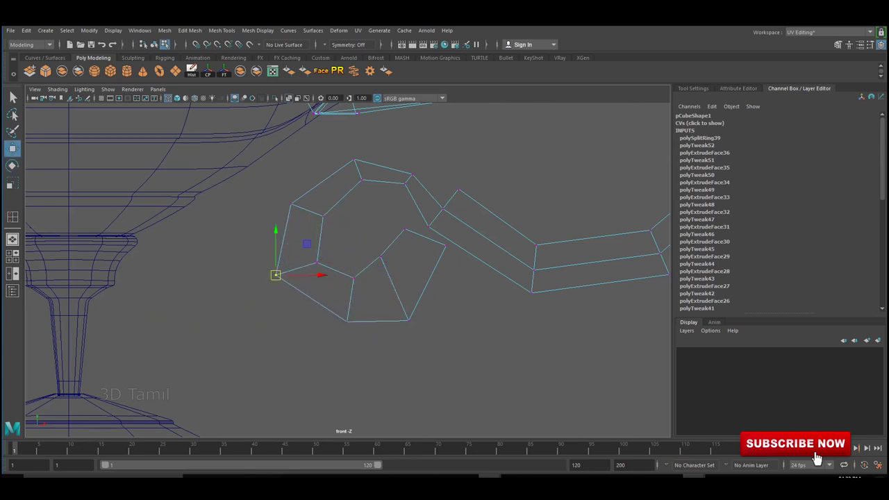
Check the smoothed scroll, then extrude and rotate four more segments from a scroll face into a second curl
key(2)
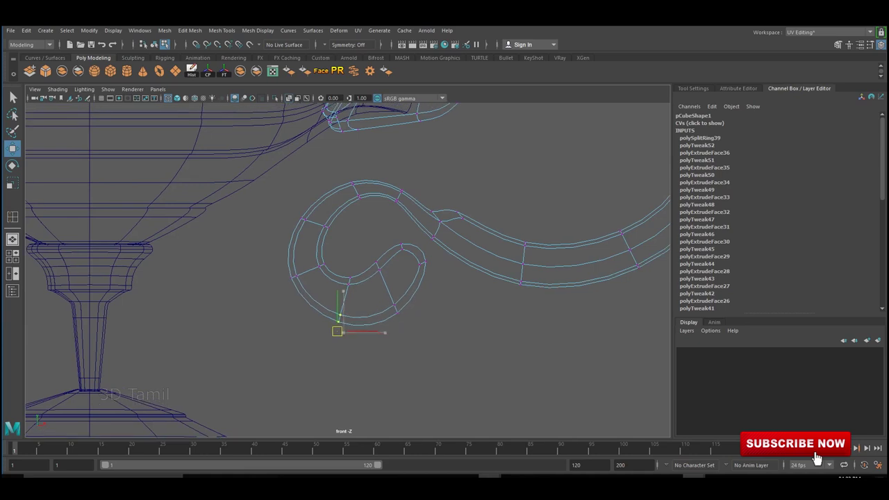
key(3)
key(1)
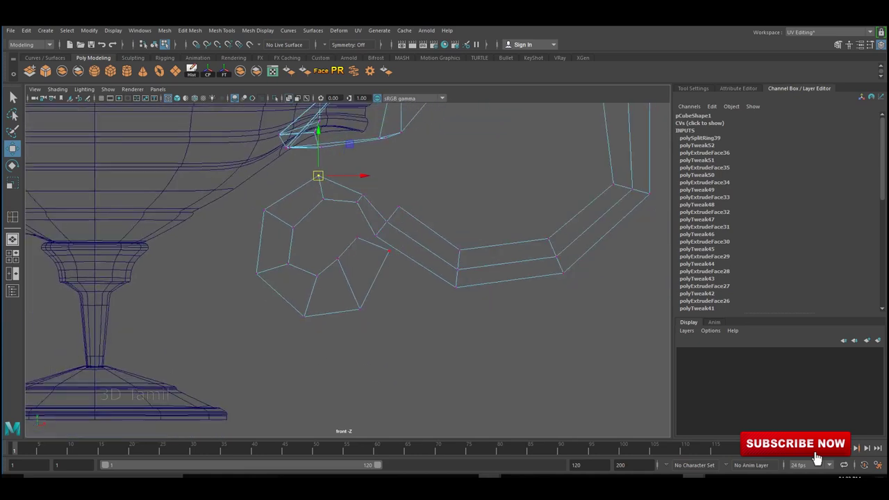
scroll(396, 298, up, 3)
key(ctrl+e)
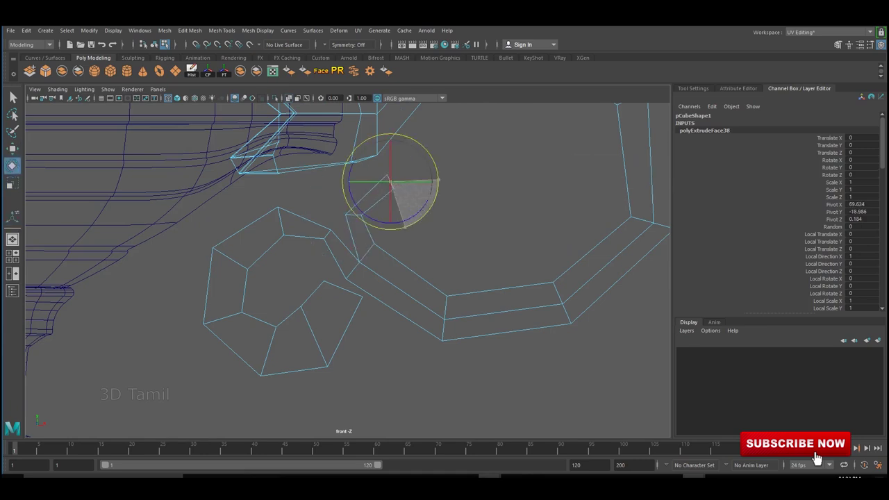
key(ctrl+e)
key(e)
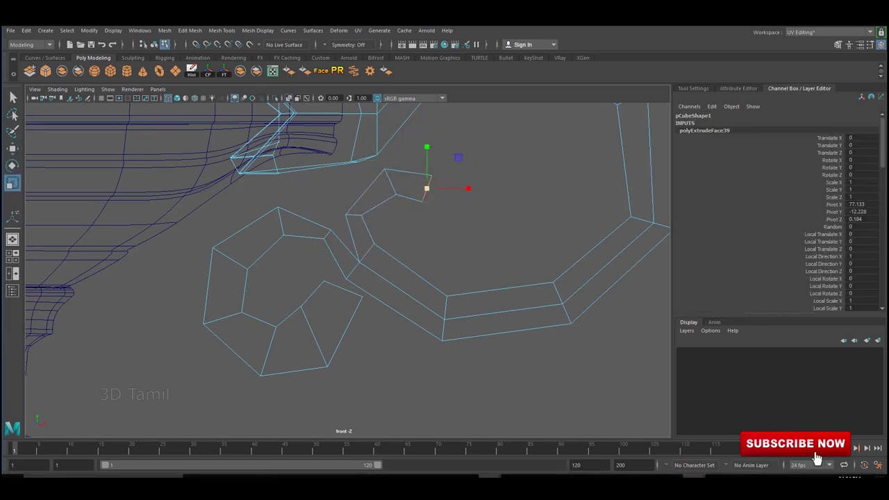
key(ctrl+e)
key(e)
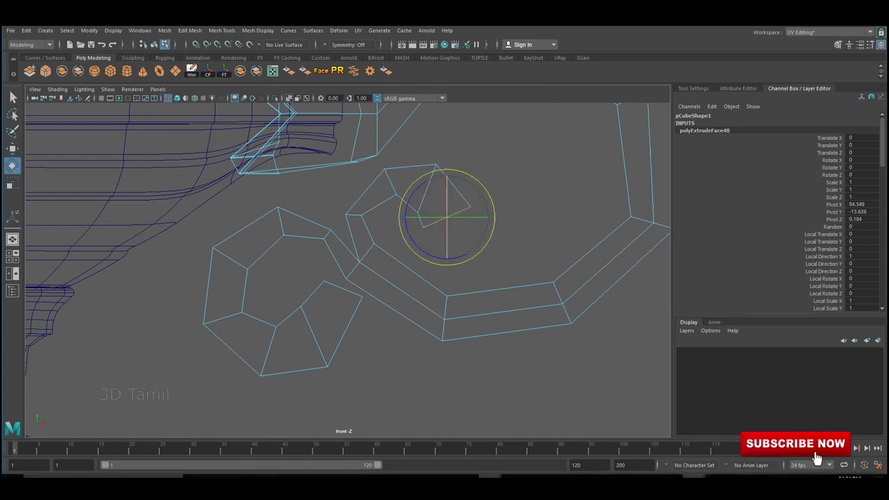
key(ctrl+e)
key(w)
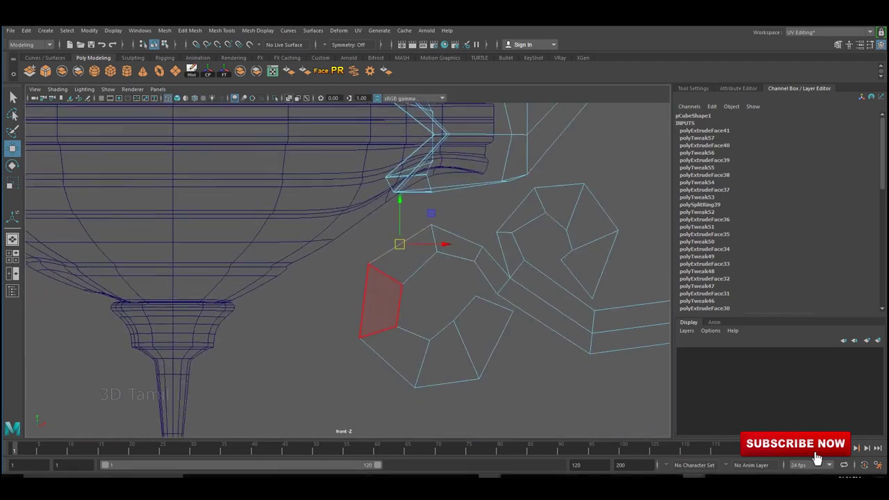
Extrude four more segments from the end face to extend the second curl
key(ctrl+e)
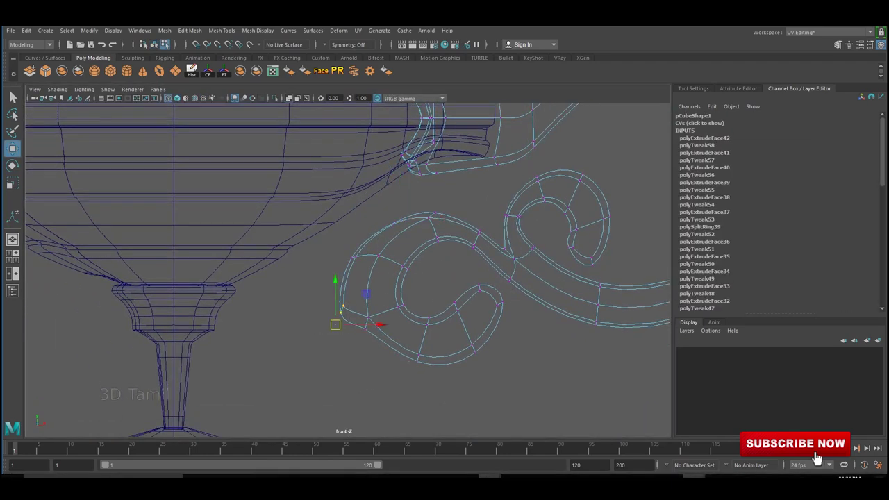
key(ctrl+e)
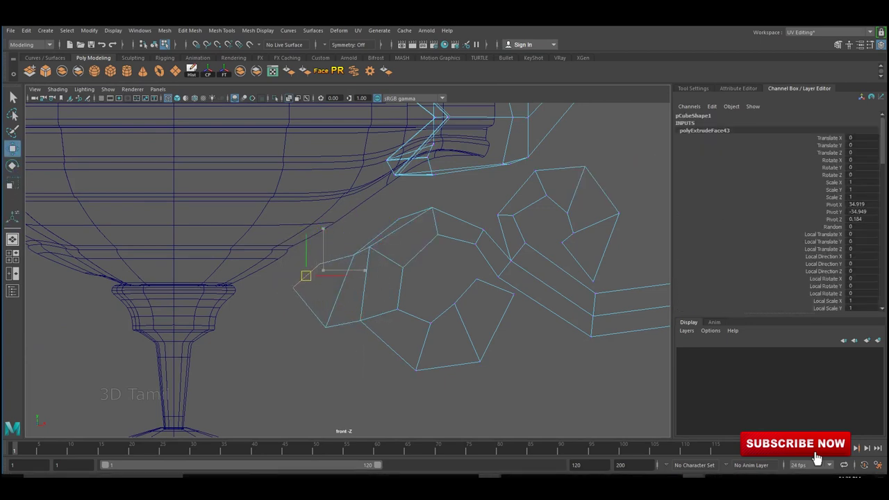
key(ctrl+e)
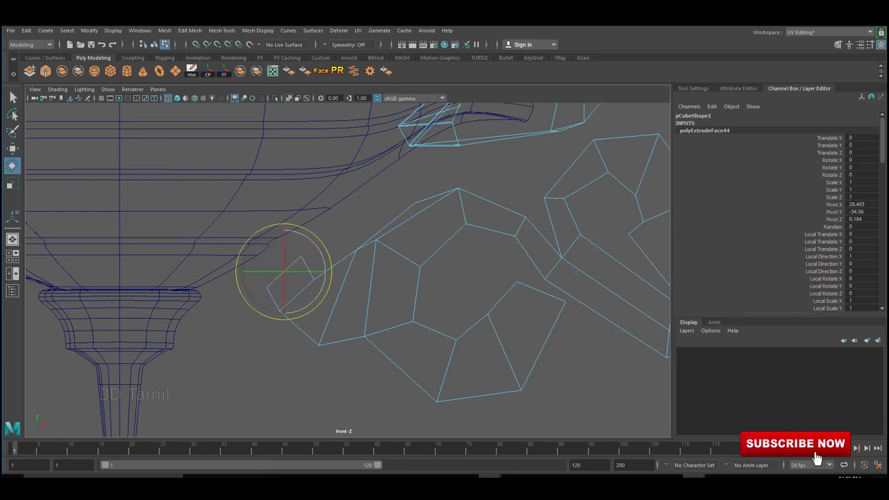
scroll(347, 270, up, 2)
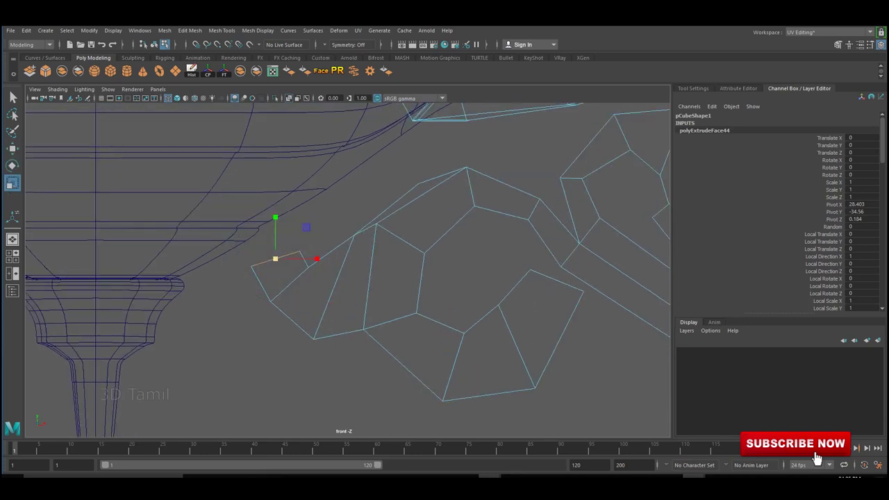
key(ctrl+e)
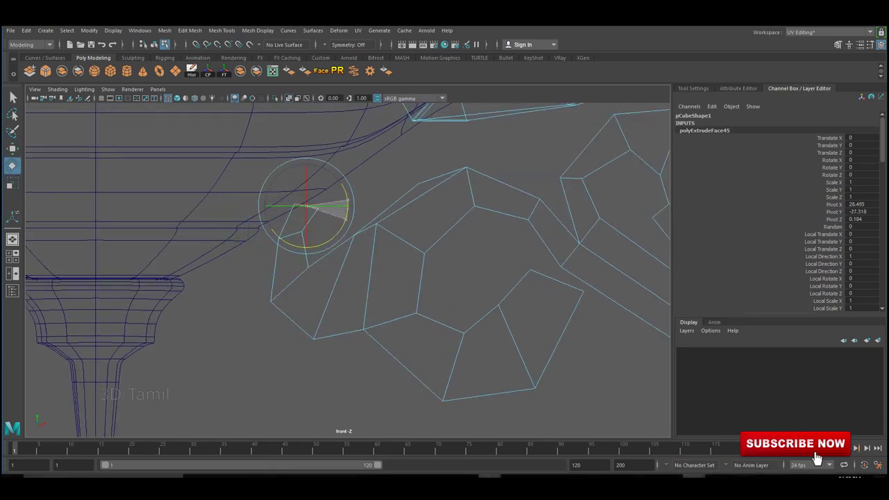
Raise a corner vertex up toward the handle's upper curve
key(w)
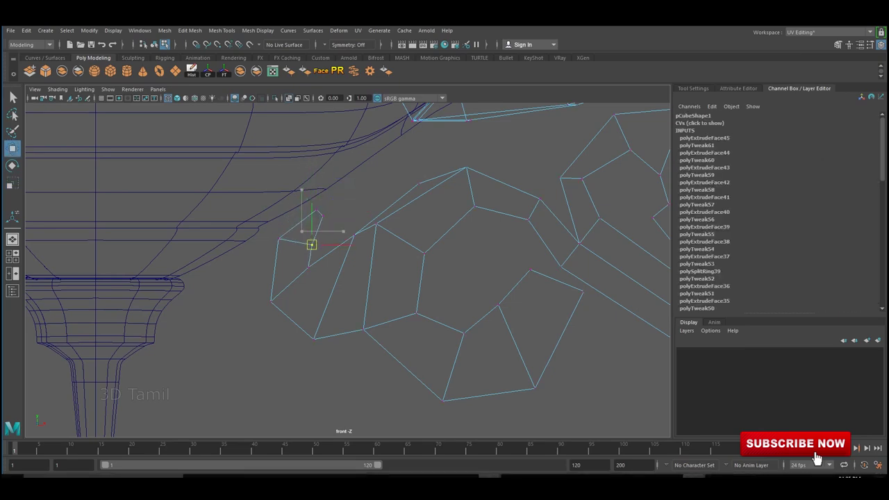
scroll(347, 269, down, 1)
drag(238, 314, 407, 143)
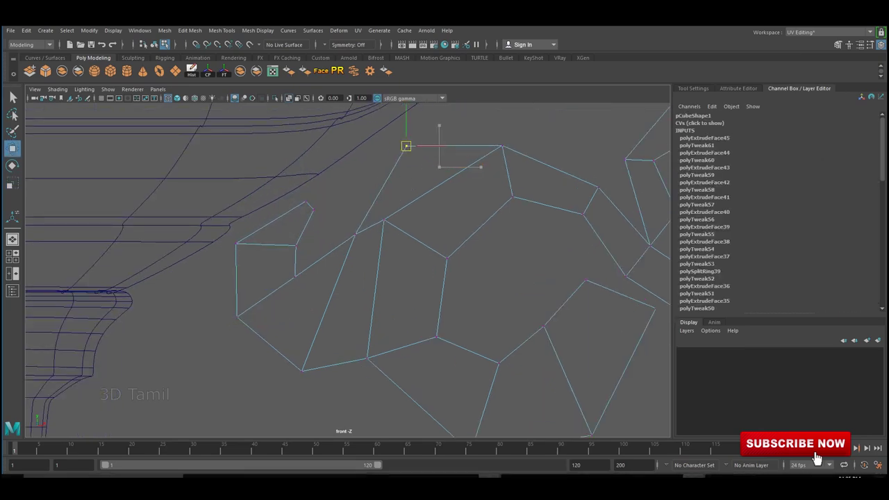
scroll(347, 269, down, 3)
scroll(347, 269, up, 1)
scroll(350, 216, up, 3)
scroll(349, 212, up, 3)
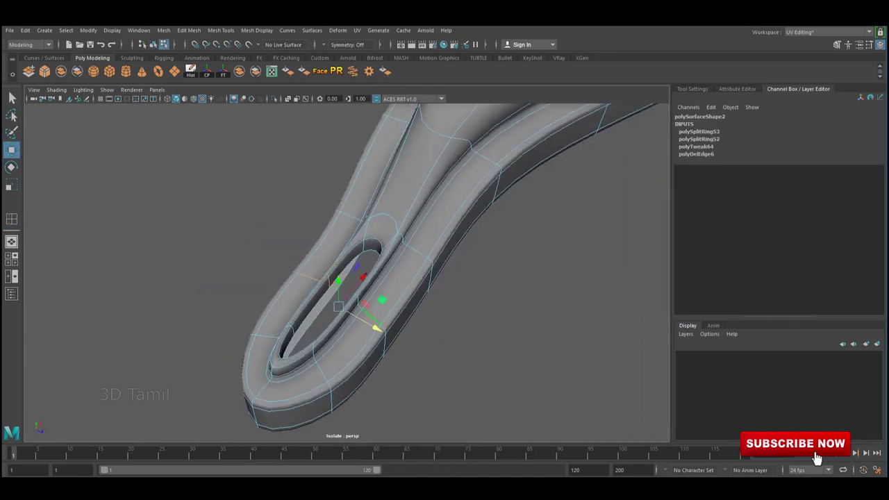
Switch to the Scale tool for the handle piece
key(r)
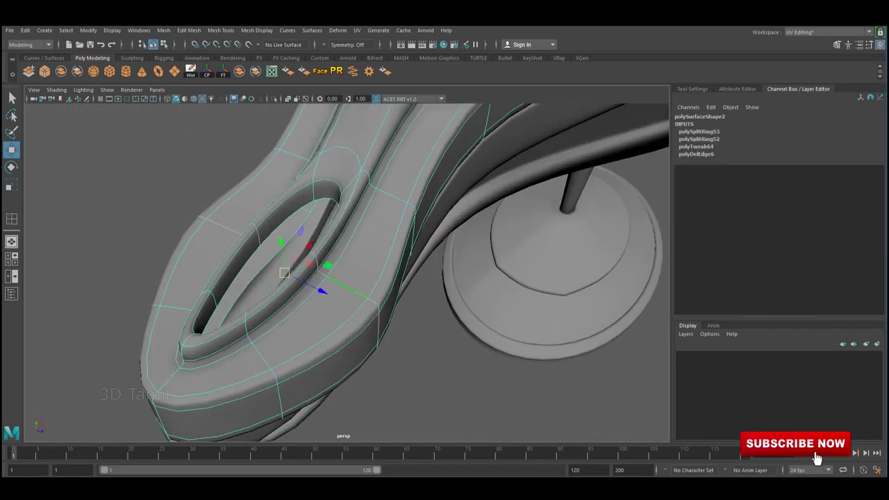
Bring up the hotbox command overlay over the viewport to build the chain's top ring
key(space)
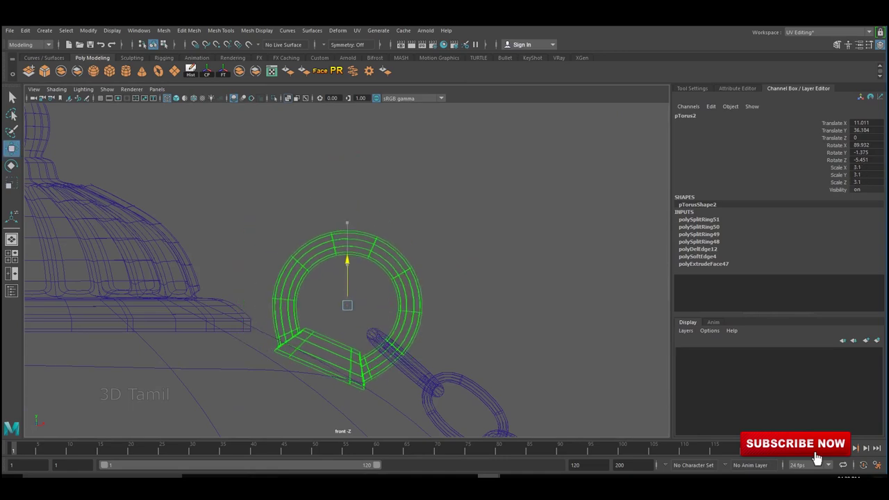
Reposition the chain ring, delete the piece's construction history, and start scaling the spout mesh
key(w)
scroll(347, 277, up, 3)
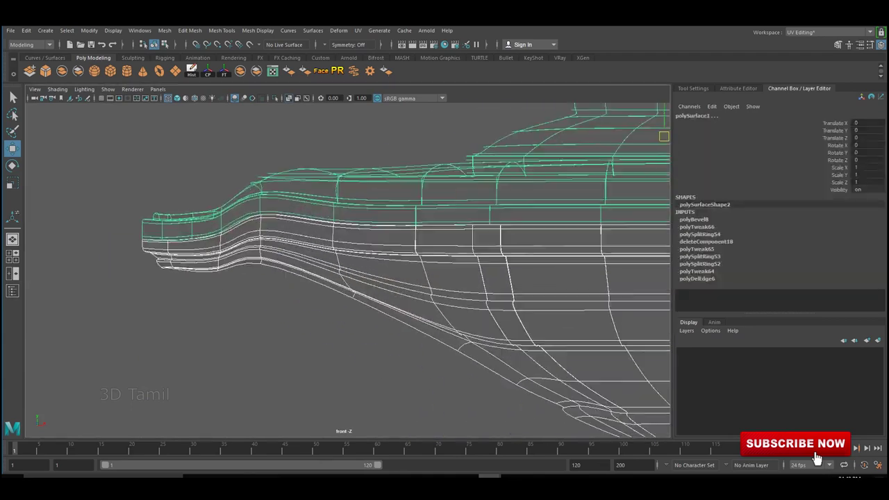
key(alt+shift+d)
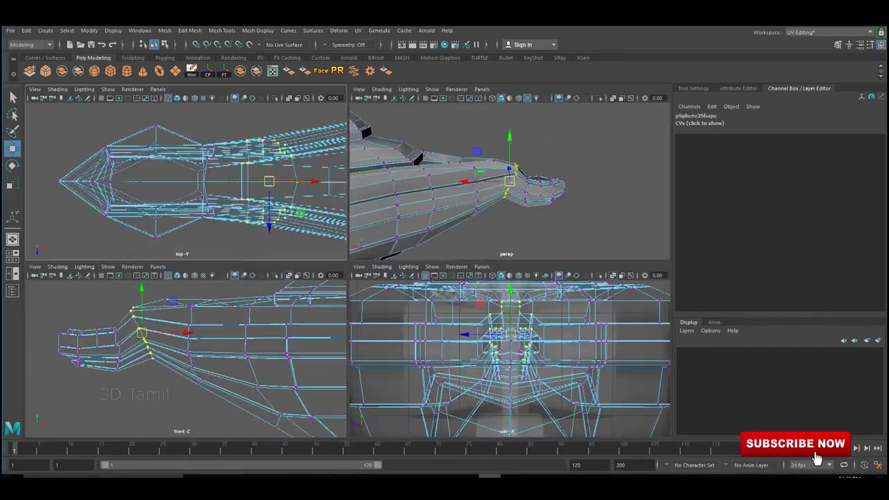
key(r)
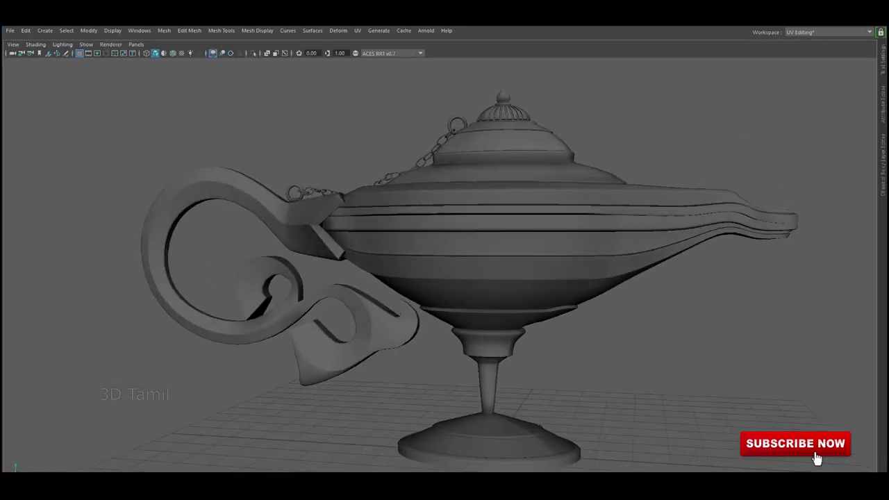
Switch the viewport to textured display (6) to show the lamp's gold-and-navy materials
key(6)
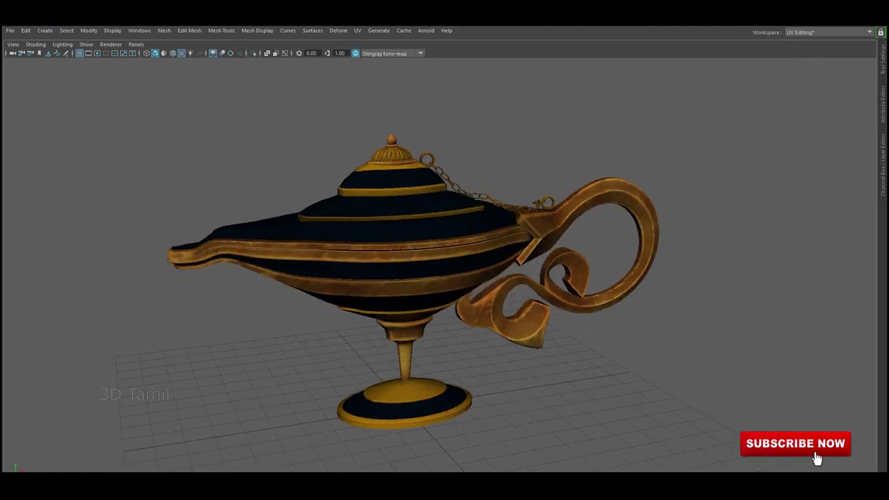